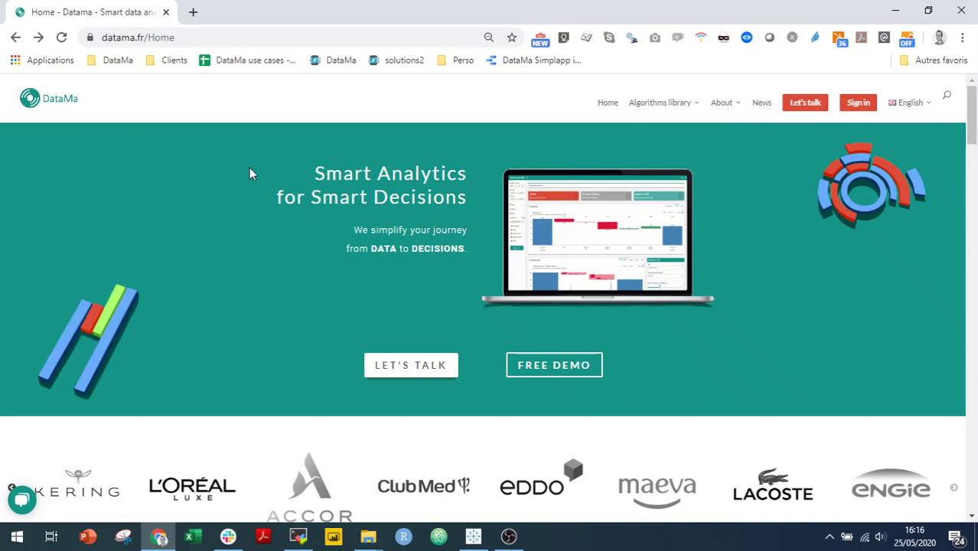
# Step: Sign in to the DataMa site with the saved account credentials
pyautogui.click(859, 104)
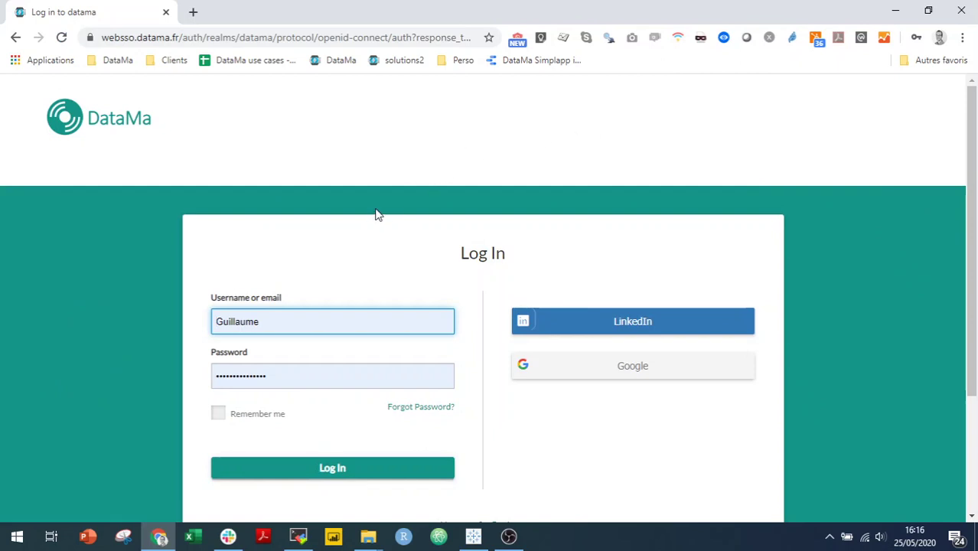
pyautogui.scroll(-3, 374, 405)
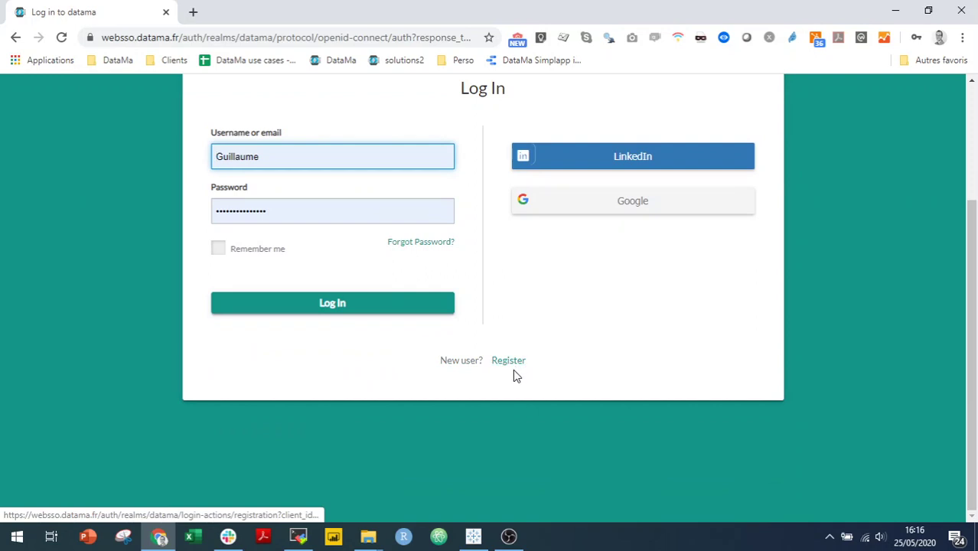
pyautogui.scroll(3, 349, 342)
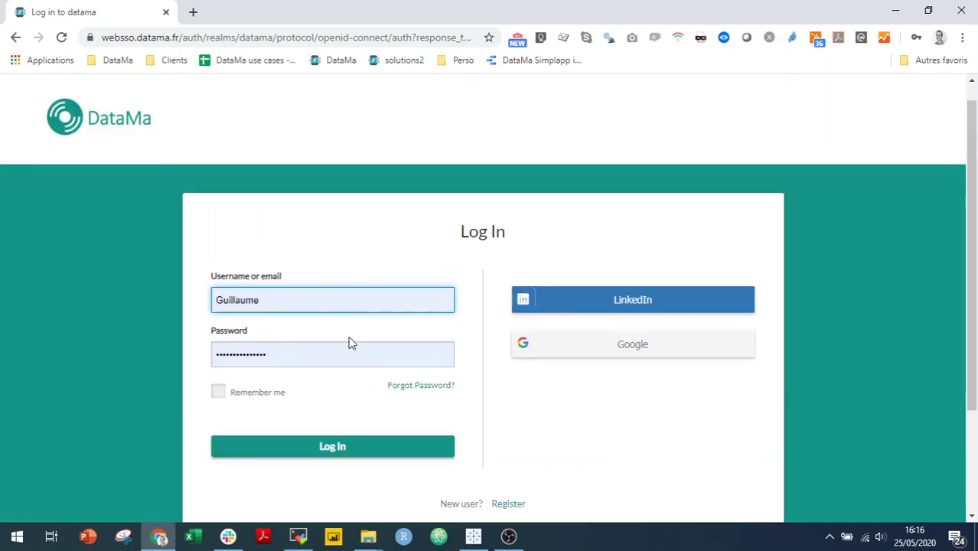
pyautogui.click(353, 450)
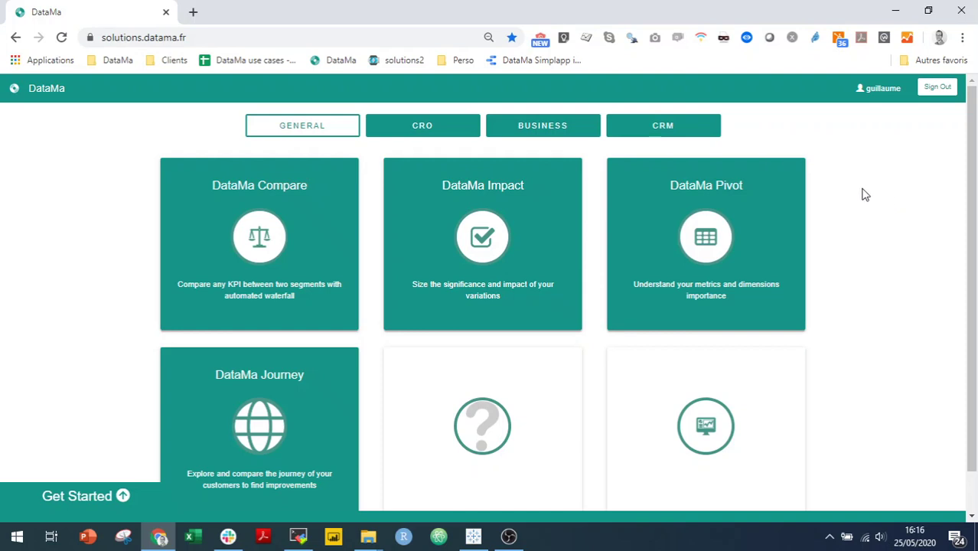
# Step: Open the DataMa Compare solution and run the comparison for the Exemple use case
pyautogui.click(297, 244)
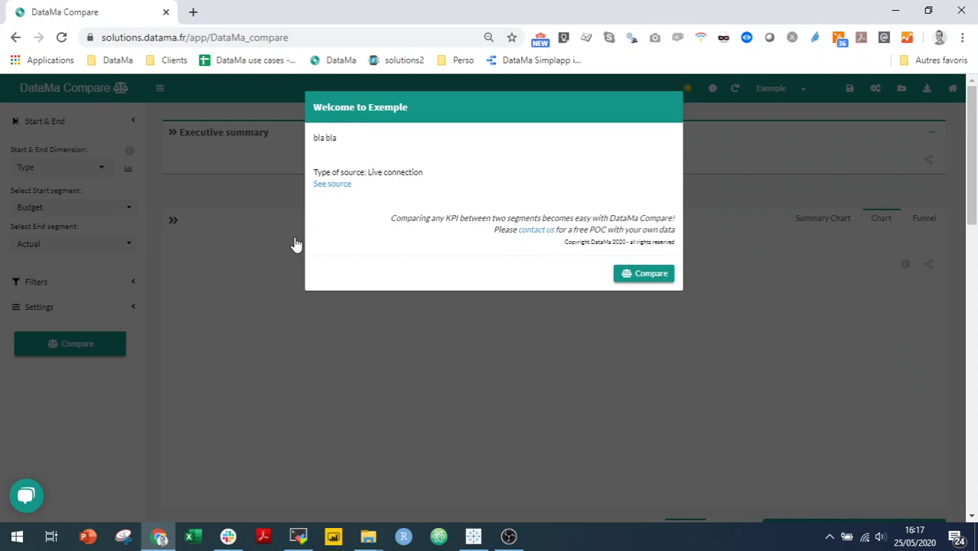
pyautogui.click(635, 280)
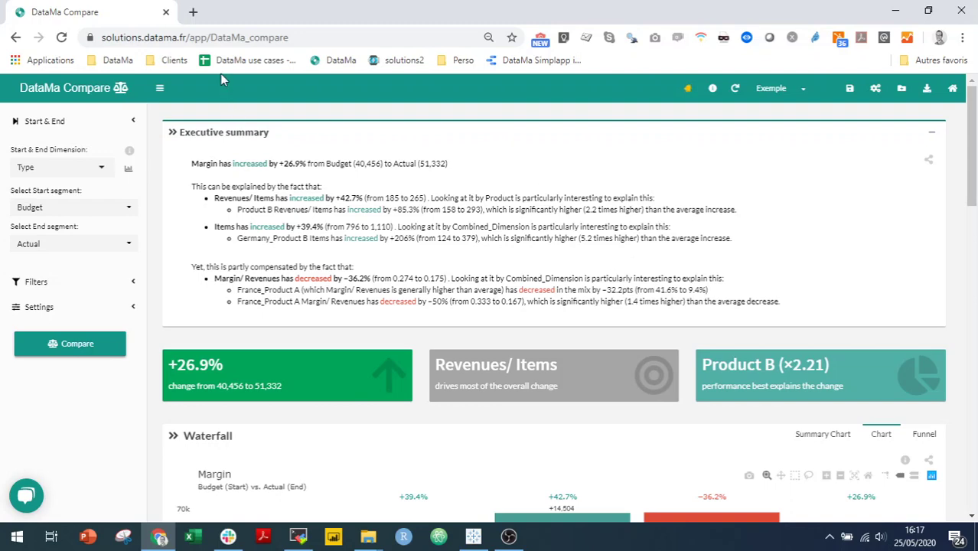
# Step: Open the DataMa use cases spreadsheet in a new browser tab and show its Web - Google Analytics sheet
pyautogui.click(192, 12)
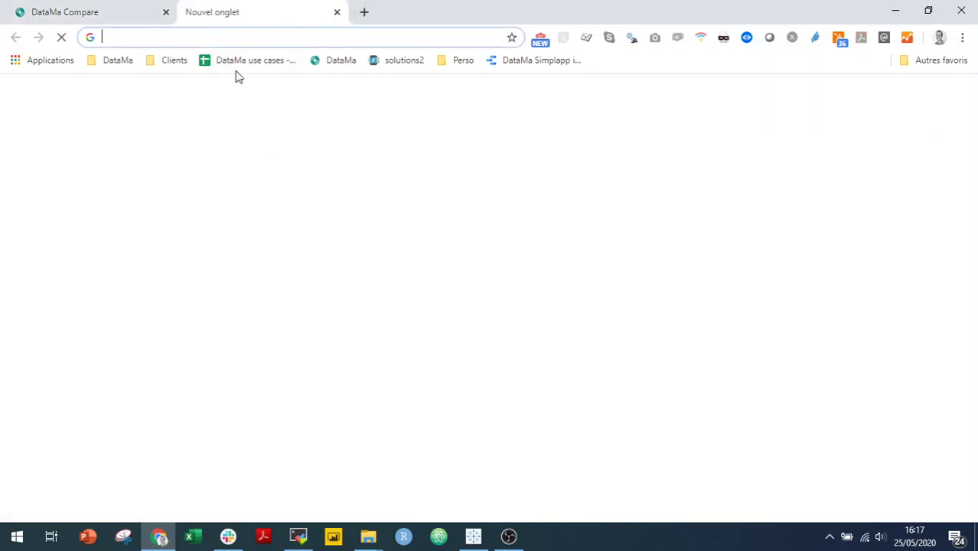
pyautogui.click(238, 64)
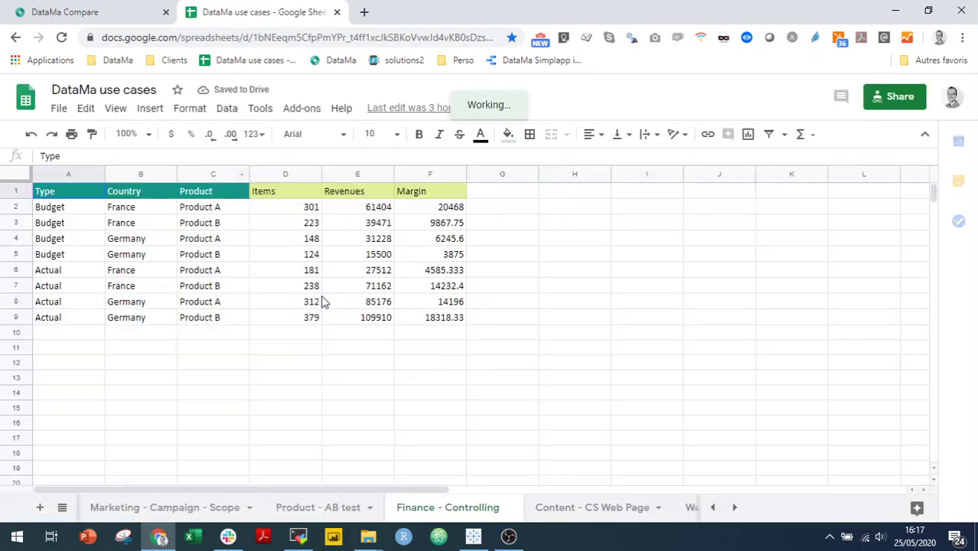
pyautogui.click(62, 508)
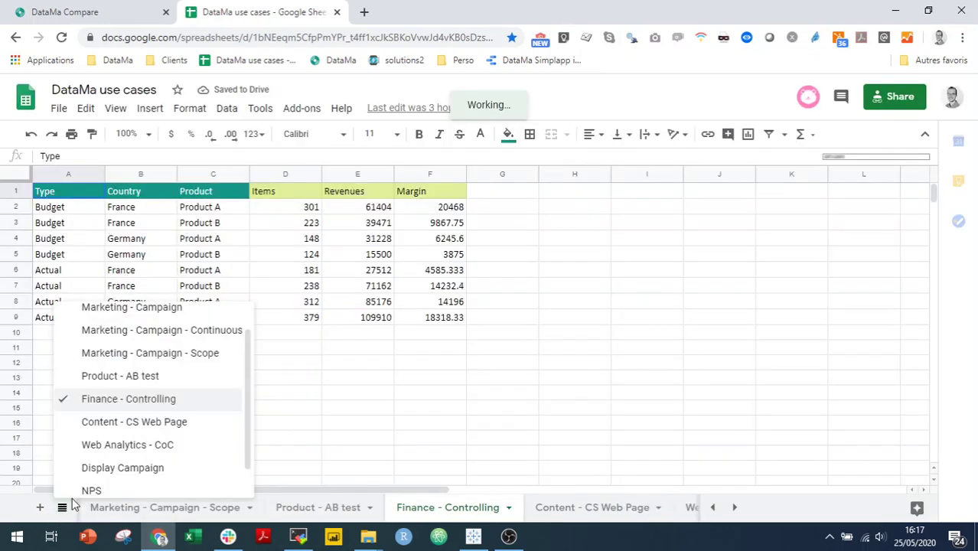
pyautogui.scroll(1, 176, 345)
pyautogui.click(154, 319)
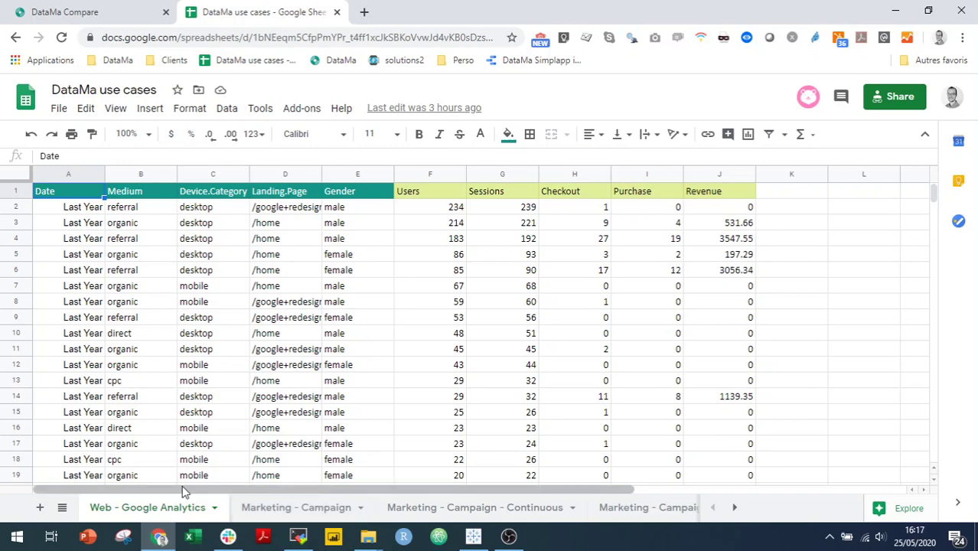
# Step: Look through the full list of use-case sheets in the workbook and close the list
pyautogui.click(63, 509)
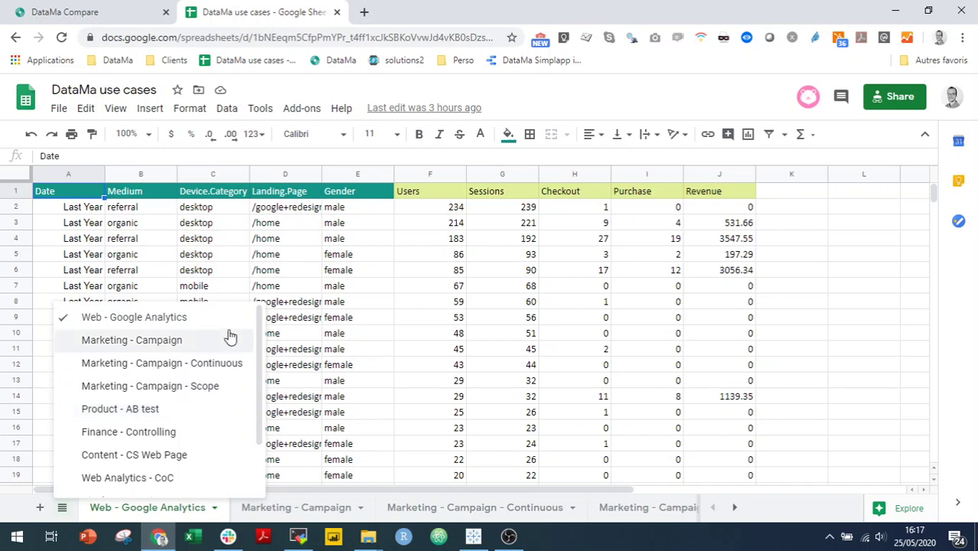
pyautogui.scroll(-2, 170, 429)
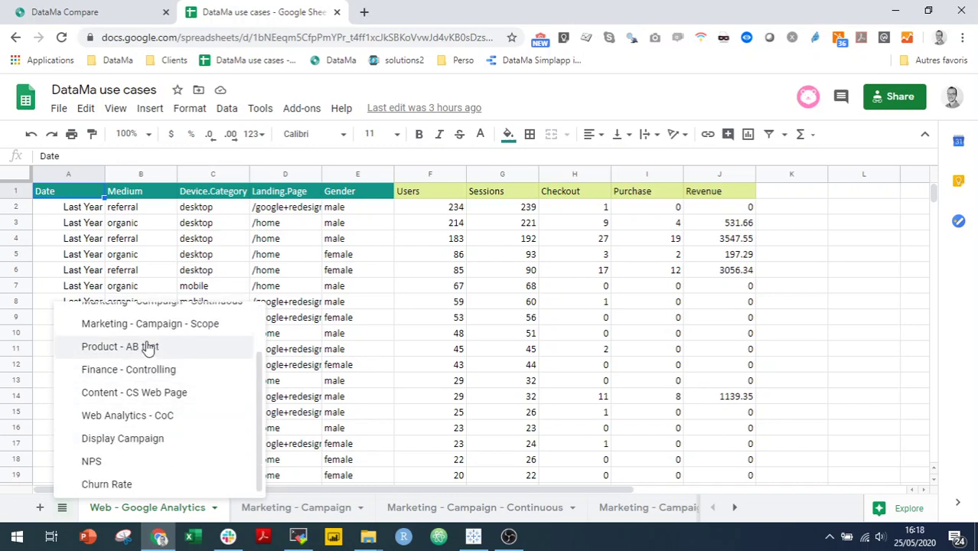
pyautogui.scroll(3, 150, 346)
pyautogui.click(190, 242)
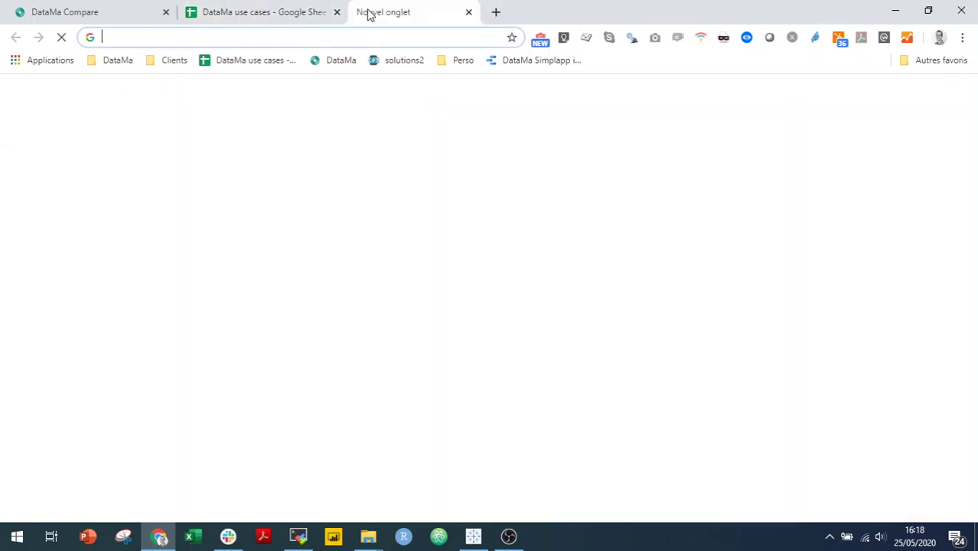
# Step: Find the DataMa Source documentation page in a new browser tab and read its Metrics and Dimensions sections
pyautogui.click(365, 11)
pyautogui.write('datama so')
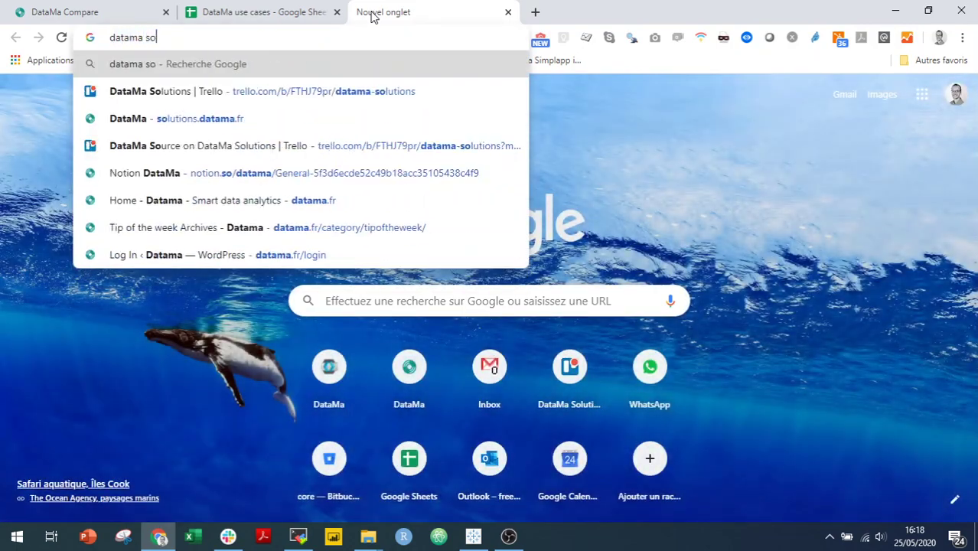
pyautogui.write('urces')
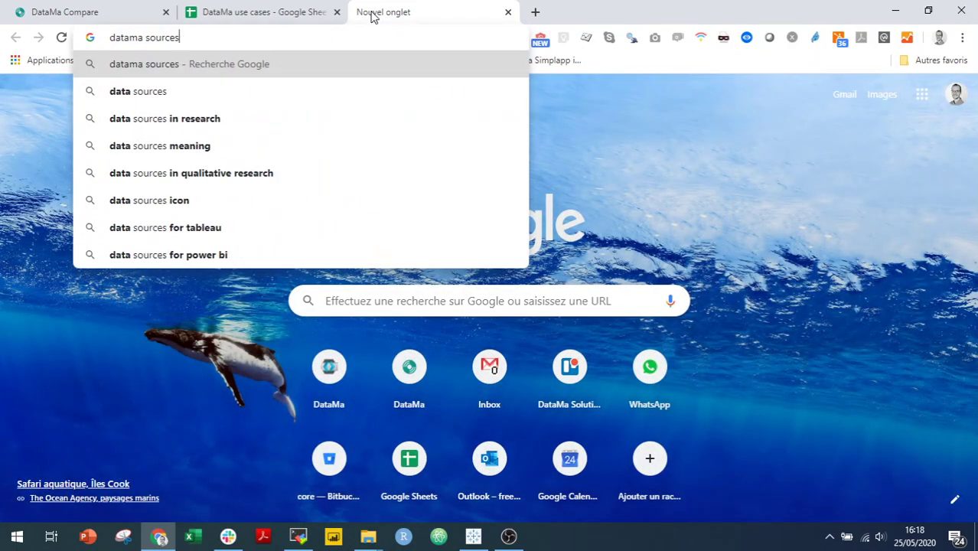
pyautogui.press('BackSpace')
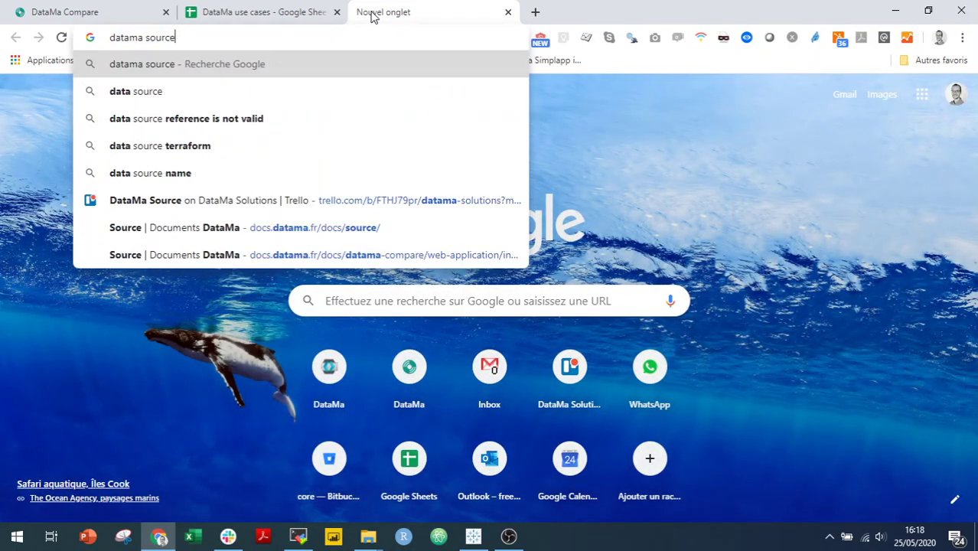
pyautogui.click(302, 227)
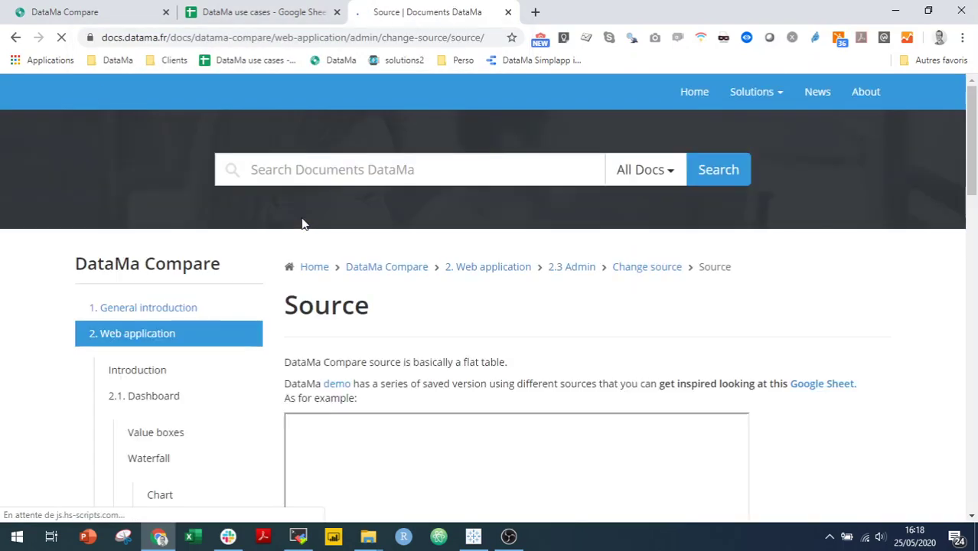
pyautogui.scroll(-6, 349, 245)
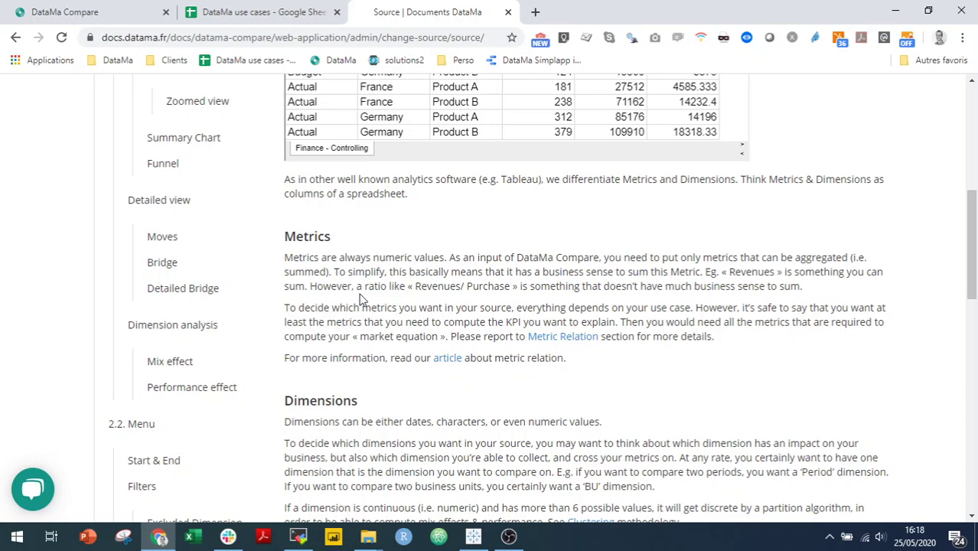
pyautogui.scroll(-2, 366, 310)
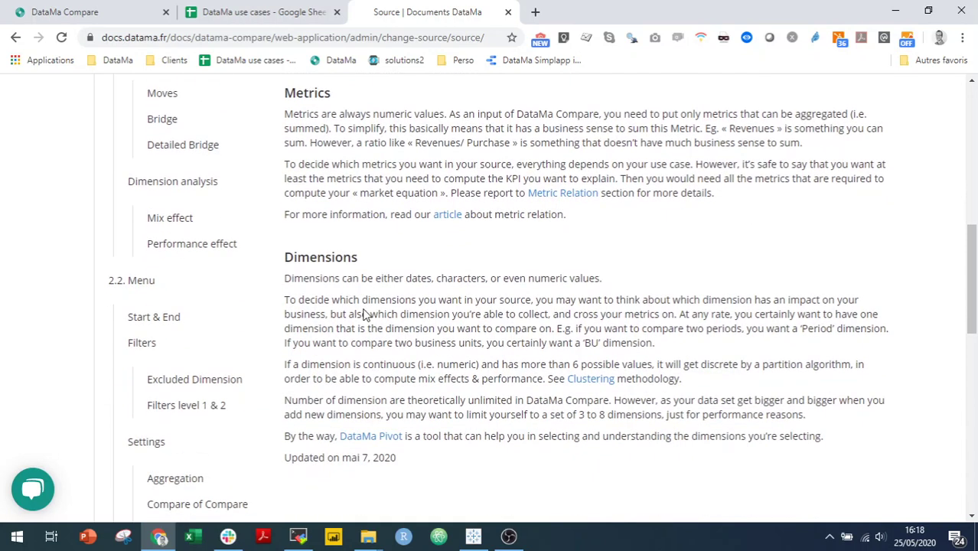
# Step: Examine the dimension headers of the Web - Google Analytics and Marketing - Campaign sheets in the use cases spreadsheet
pyautogui.click(260, 12)
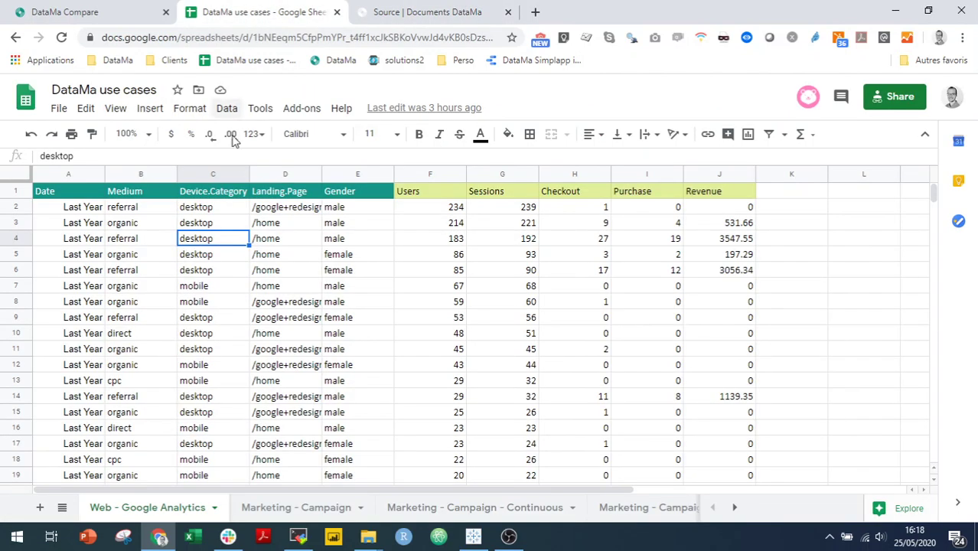
pyautogui.moveTo(77, 191); pyautogui.dragTo(322, 199)
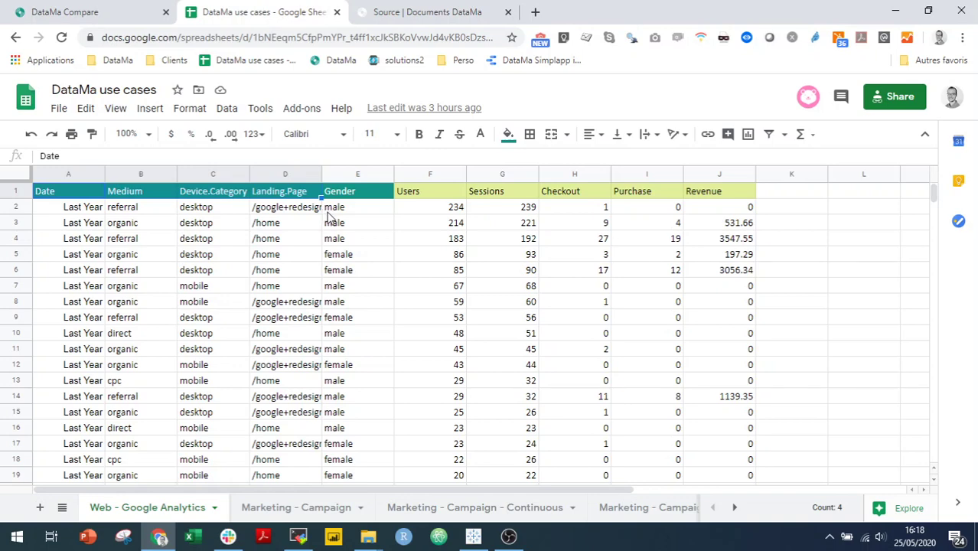
pyautogui.click(314, 507)
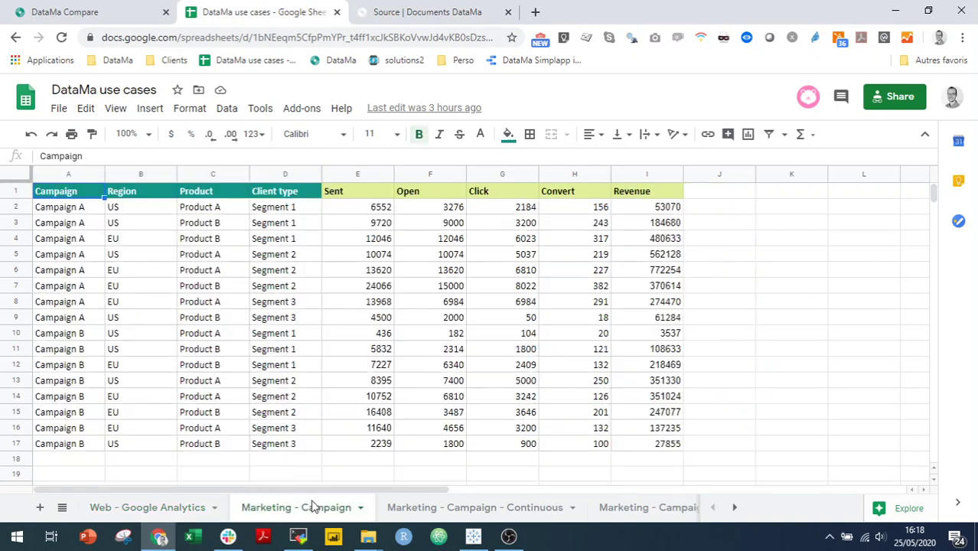
pyautogui.moveTo(72, 192); pyautogui.dragTo(261, 195)
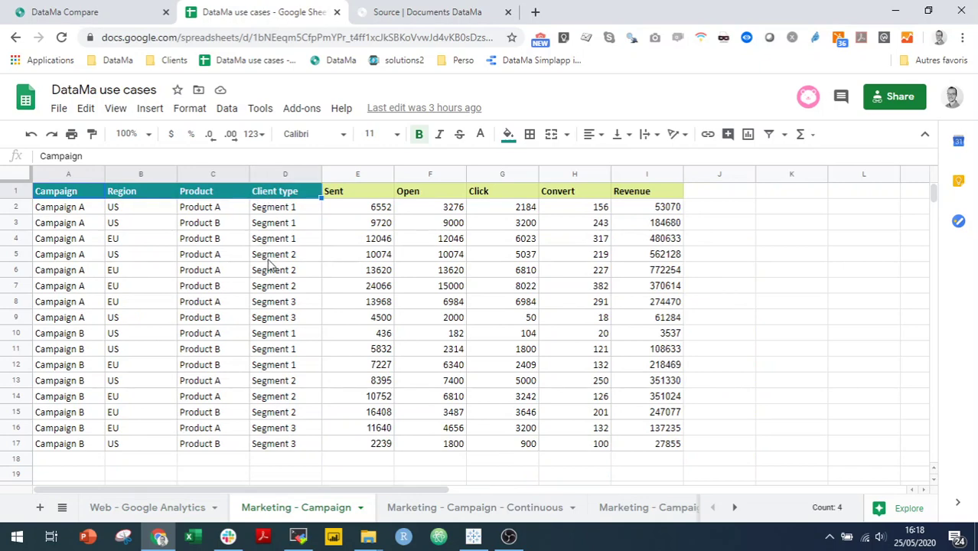
pyautogui.click(174, 509)
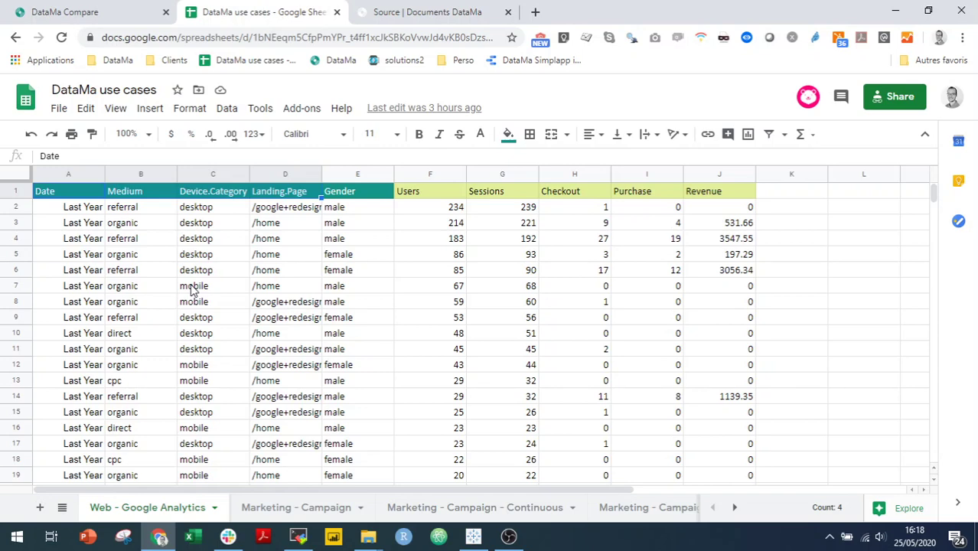
# Step: Examine the Date column and the metric columns from Users to Revenue in the Web - Google Analytics sheet
pyautogui.click(75, 177)
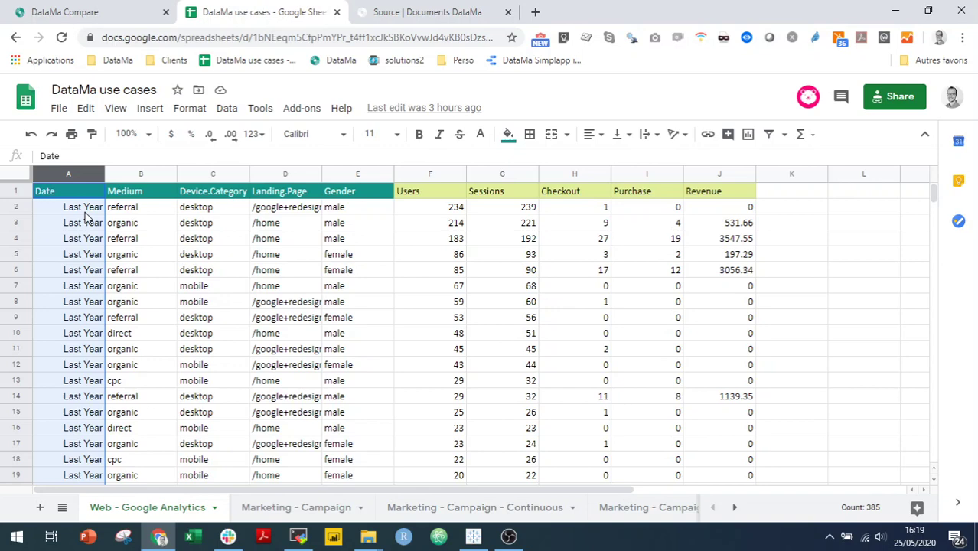
pyautogui.moveTo(431, 173); pyautogui.dragTo(710, 176)
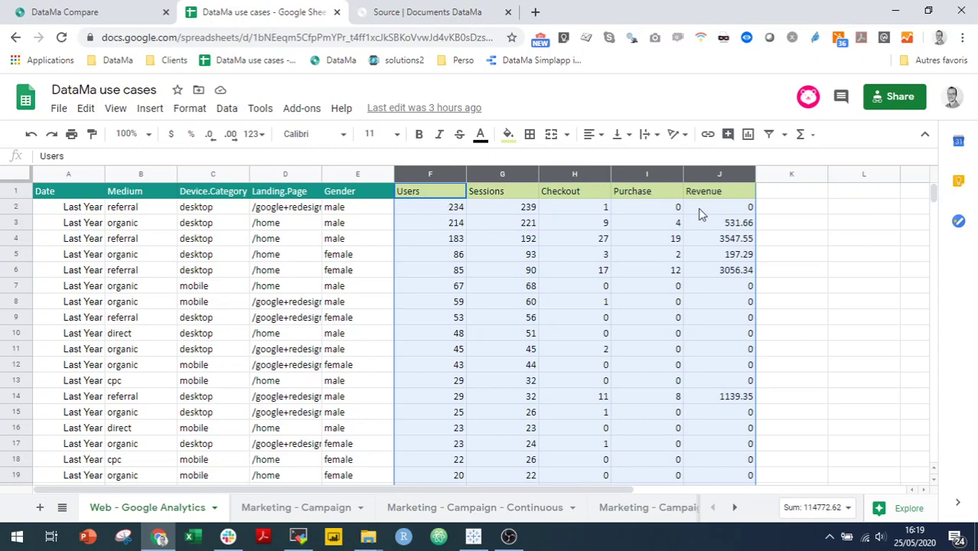
pyautogui.click(732, 240)
pyautogui.click(724, 172)
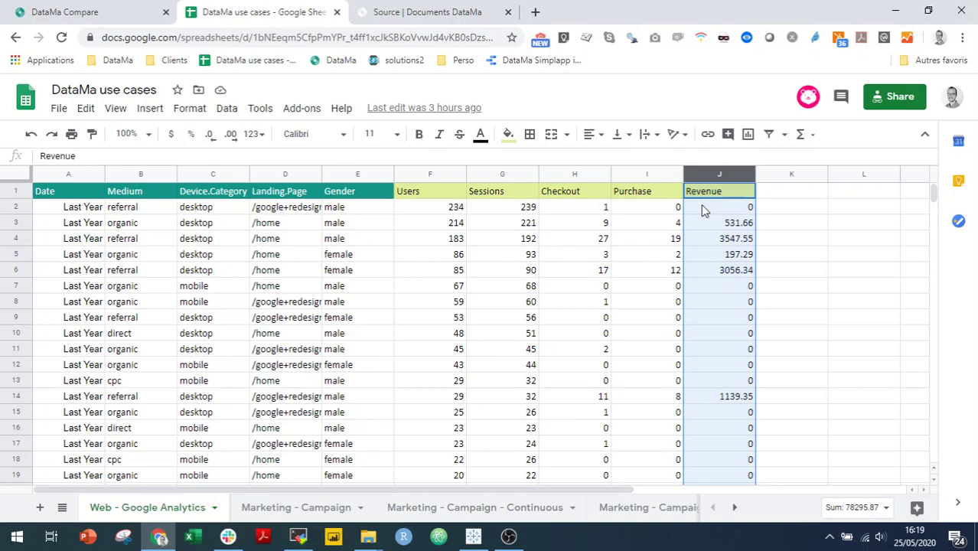
pyautogui.click(420, 176)
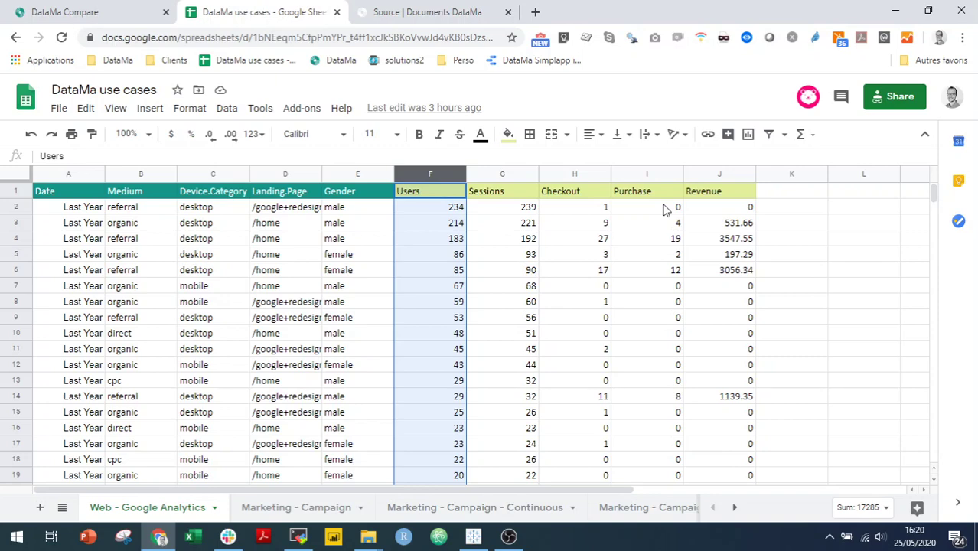
pyautogui.click(716, 174)
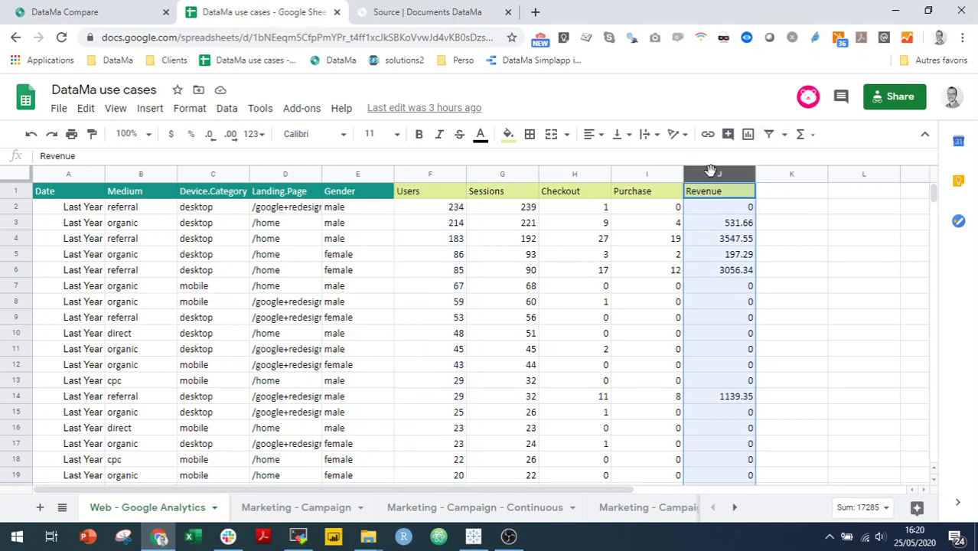
# Step: Copy the web address of the Web - Google Analytics sheet and return to DataMa Compare
pyautogui.click(92, 12)
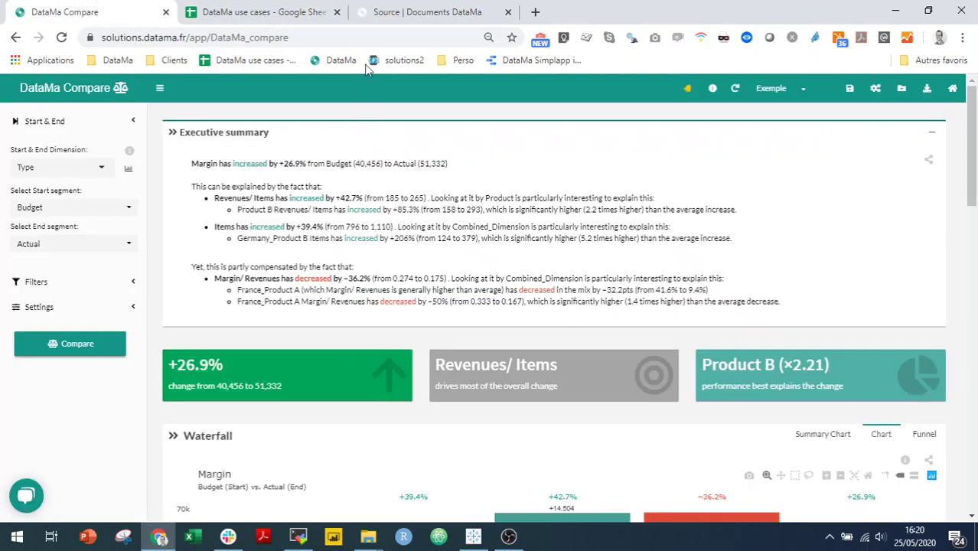
pyautogui.click(257, 12)
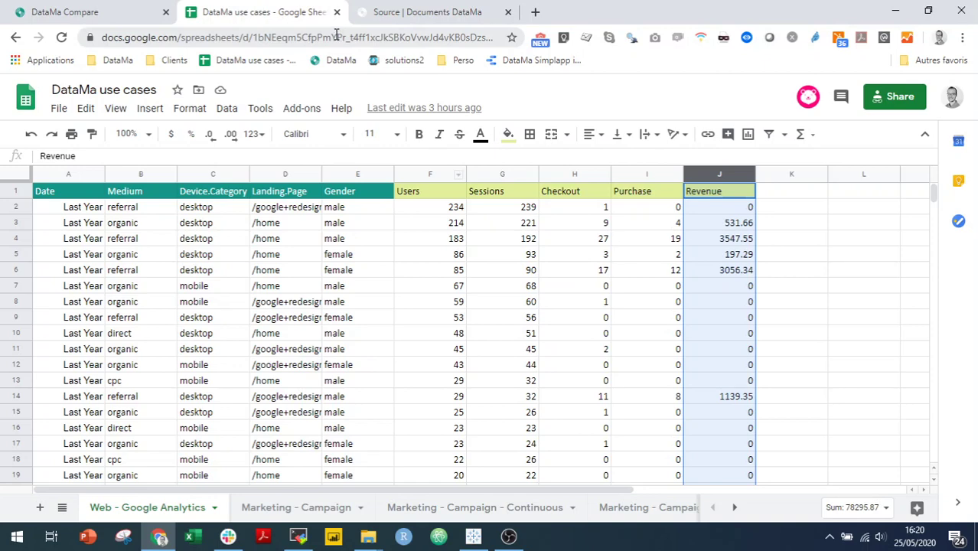
pyautogui.click(337, 36)
pyautogui.click(122, 10)
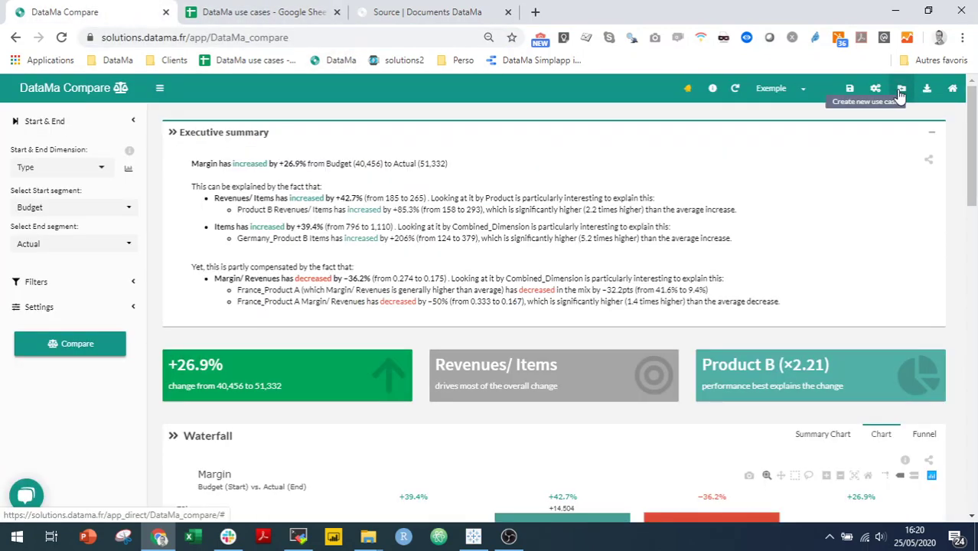
# Step: Start a new use case in DataMa Compare and load the copied Google Sheet address as its data source
pyautogui.click(901, 90)
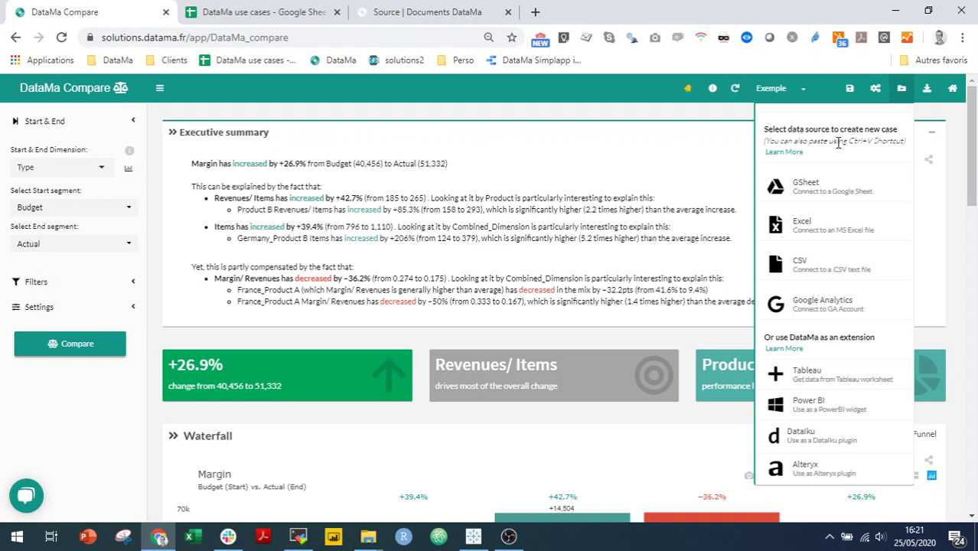
pyautogui.click(230, 19)
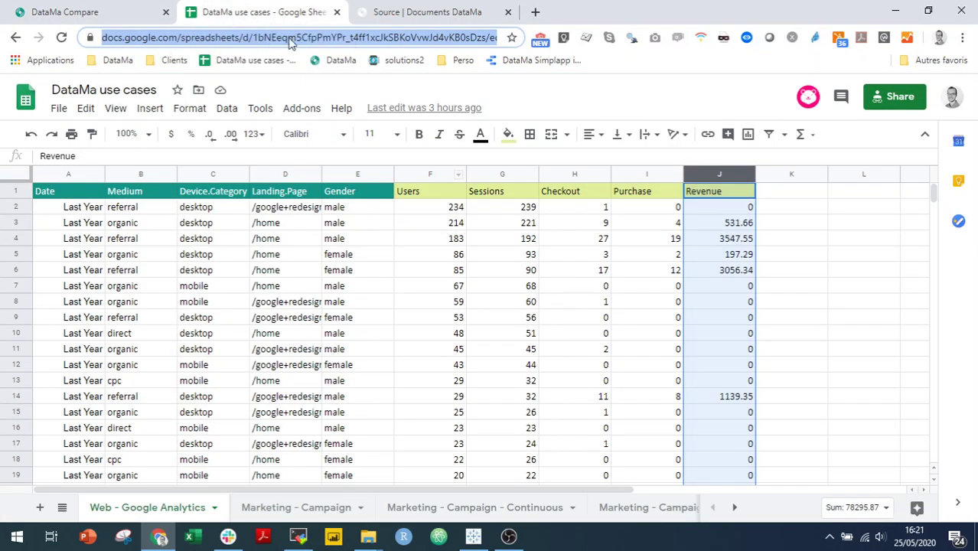
pyautogui.click(134, 8)
pyautogui.click(529, 121)
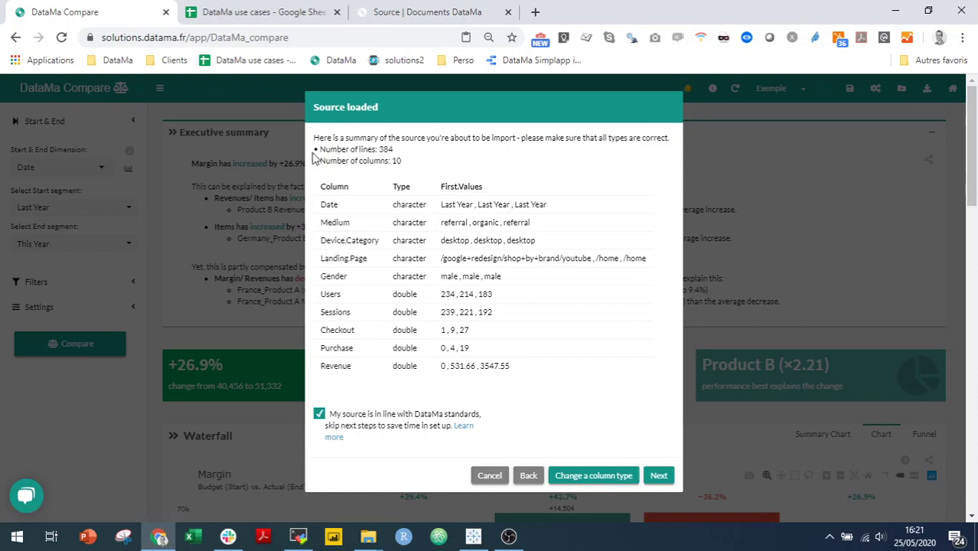
# Step: Compare the source documentation's metric and dimension rules with the Users to Revenue and Date to Gender columns in the Google Sheet
pyautogui.click(396, 14)
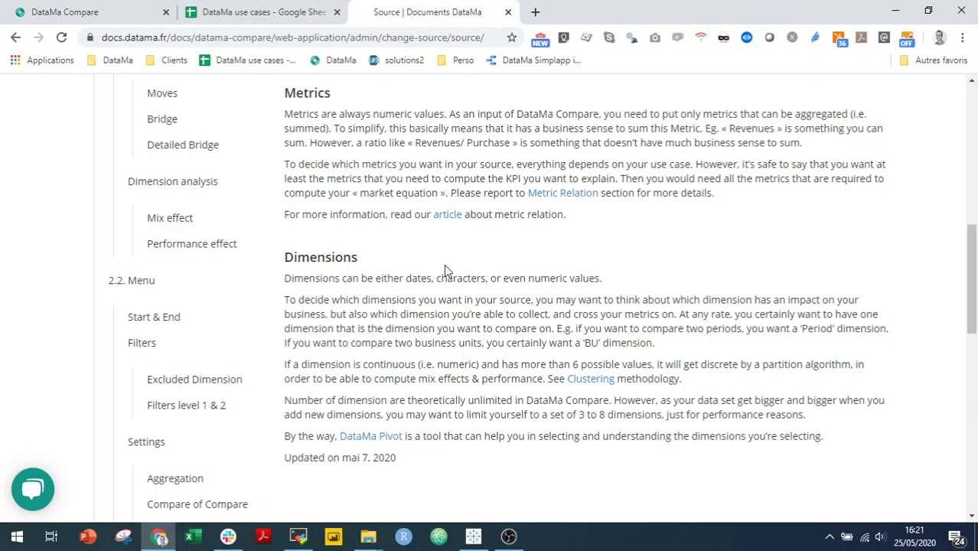
pyautogui.scroll(5, 440, 268)
pyautogui.click(229, 6)
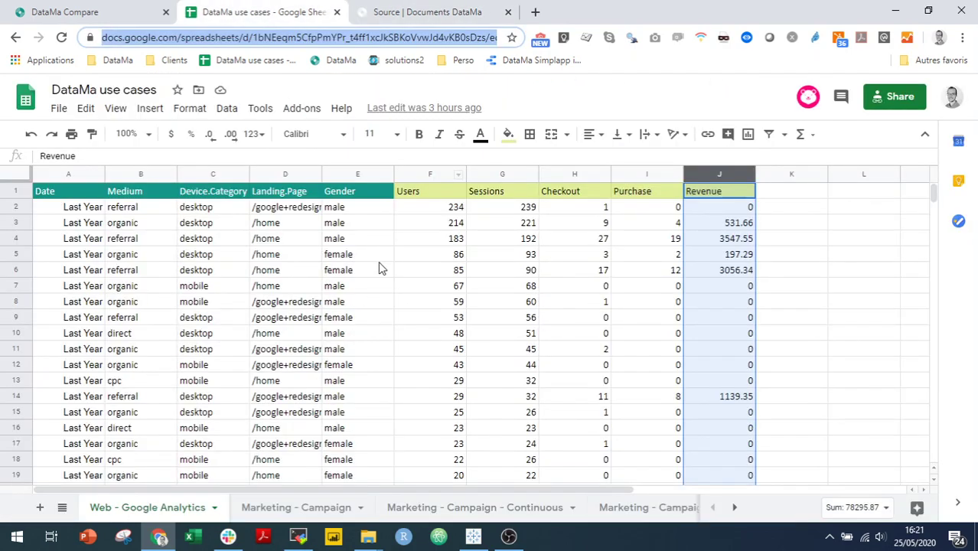
pyautogui.moveTo(406, 175); pyautogui.dragTo(701, 192)
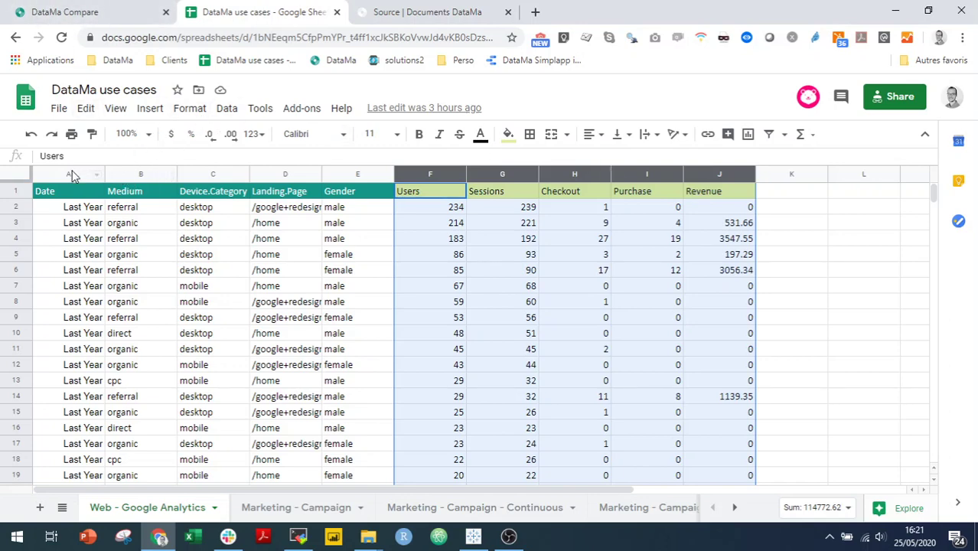
pyautogui.moveTo(73, 176); pyautogui.dragTo(349, 175)
# Step: Return to DataMa Compare, accept the loaded source's column types, and compute the comparison with the automatically defined metric relations
pyautogui.click(69, 12)
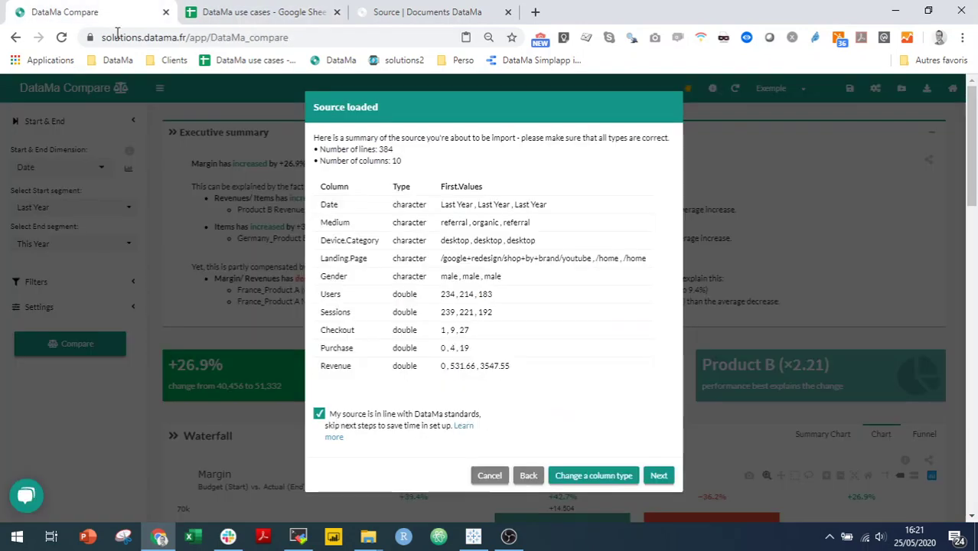
pyautogui.click(659, 475)
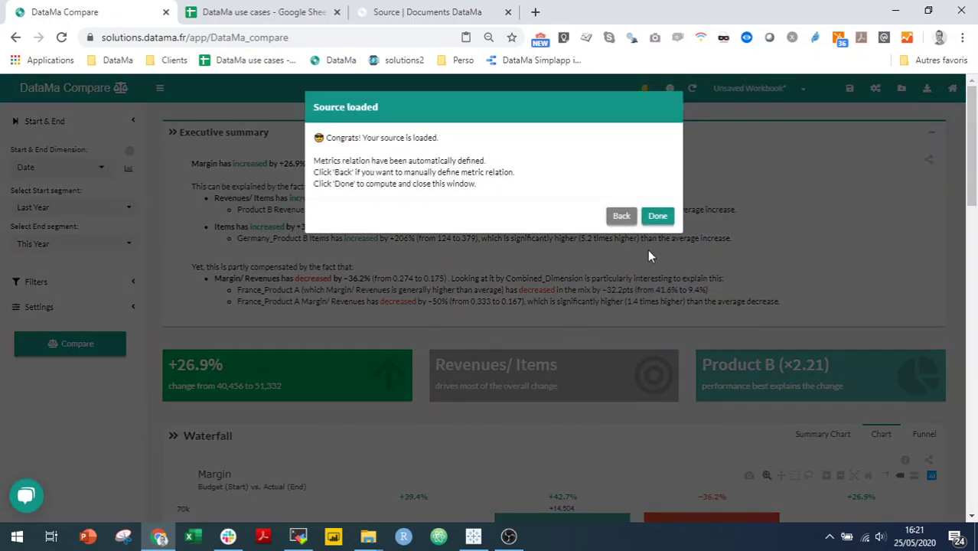
pyautogui.click(649, 215)
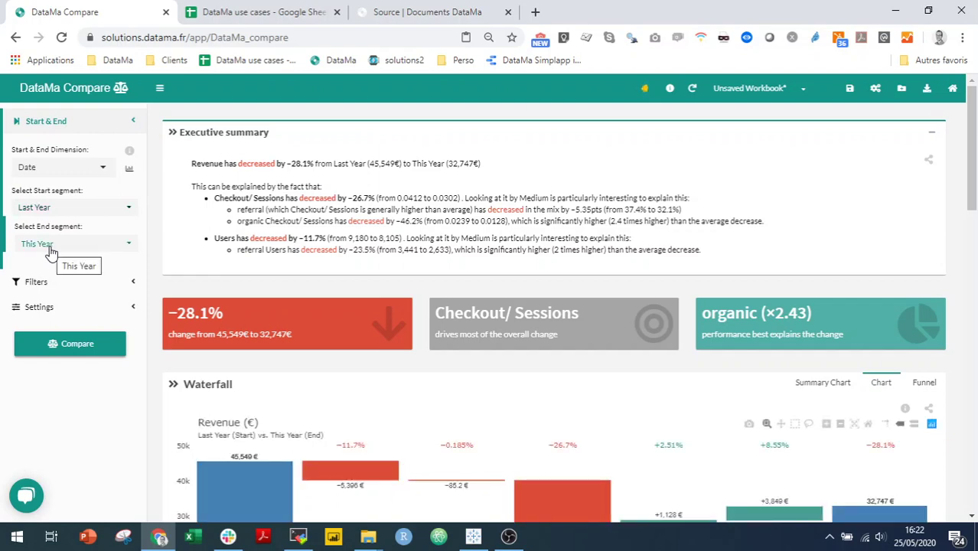
# Step: Check the Revenue column in the Web - Google Analytics sheet and return to DataMa Compare
pyautogui.click(276, 12)
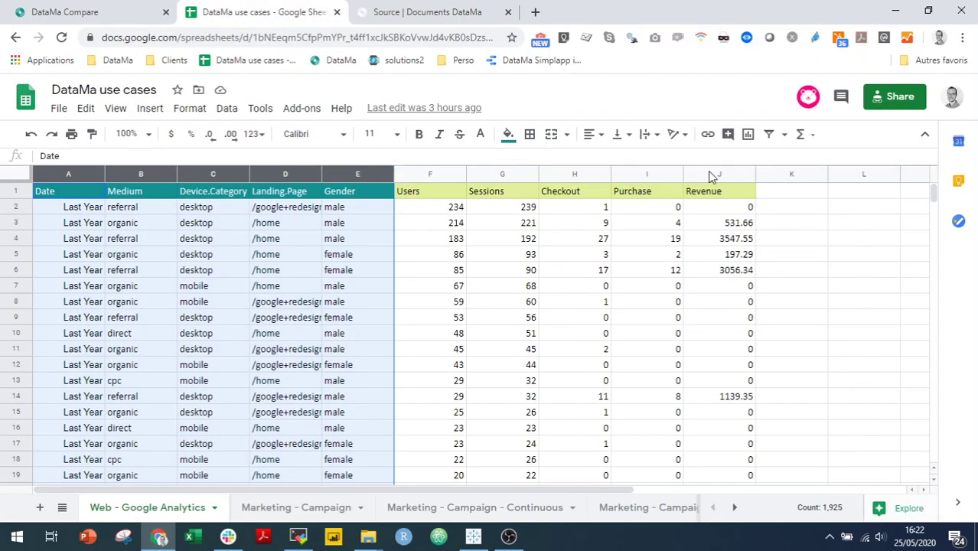
pyautogui.click(712, 174)
pyautogui.click(105, 12)
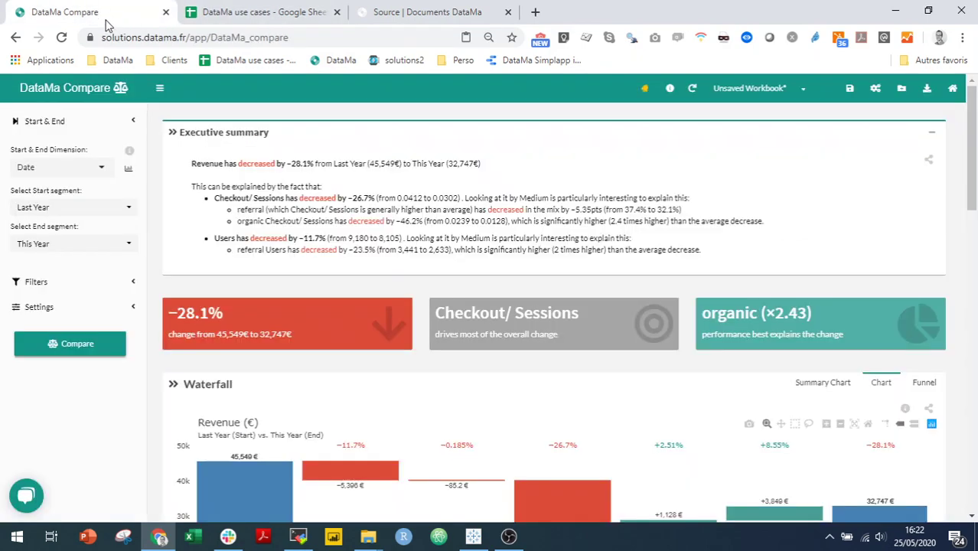
# Step: Examine the Revenue waterfall from Last Year to This Year, including the Checkout/Sessions and Users steps, and view it as a funnel
pyautogui.scroll(-5, 476, 178)
pyautogui.scroll(3, 476, 178)
pyautogui.scroll(-1, 476, 178)
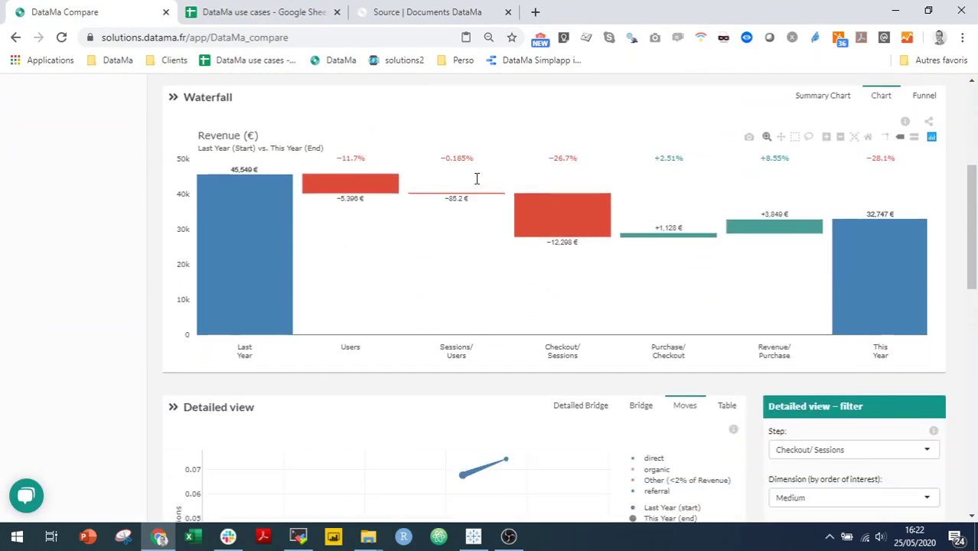
pyautogui.scroll(1, 476, 179)
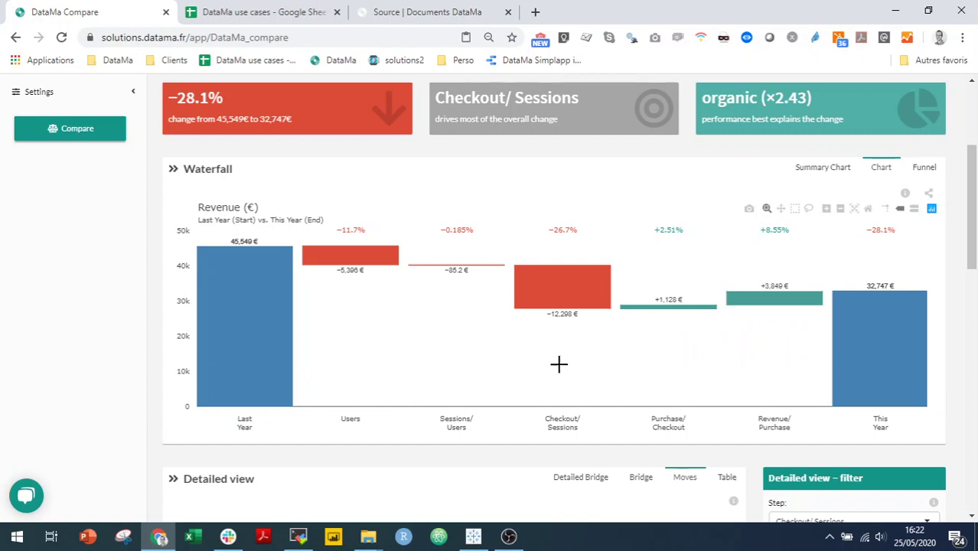
pyautogui.moveTo(564, 287)
pyautogui.moveTo(558, 285)
pyautogui.moveTo(327, 253)
pyautogui.click(927, 169)
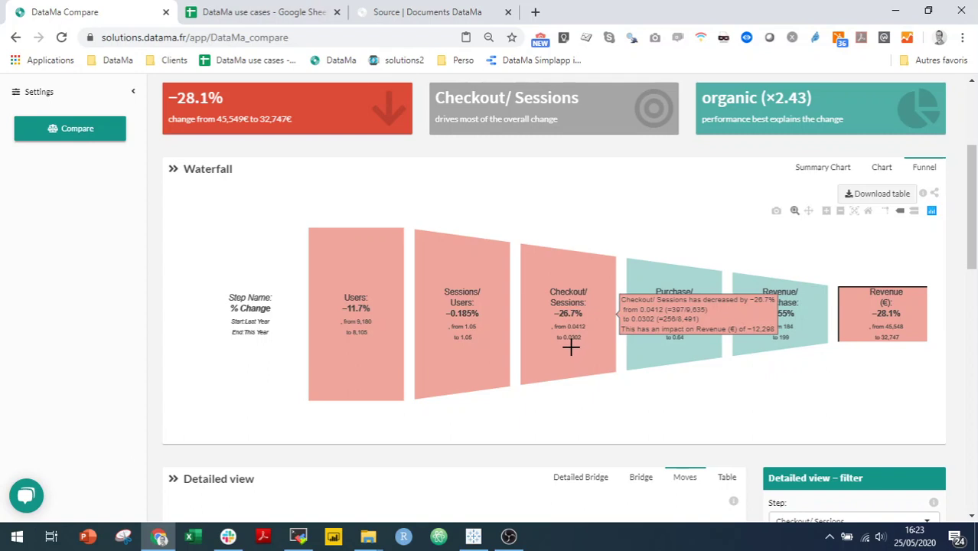
# Step: Switch the waterfall back to its chart view and save a PNG snapshot of it
pyautogui.click(882, 166)
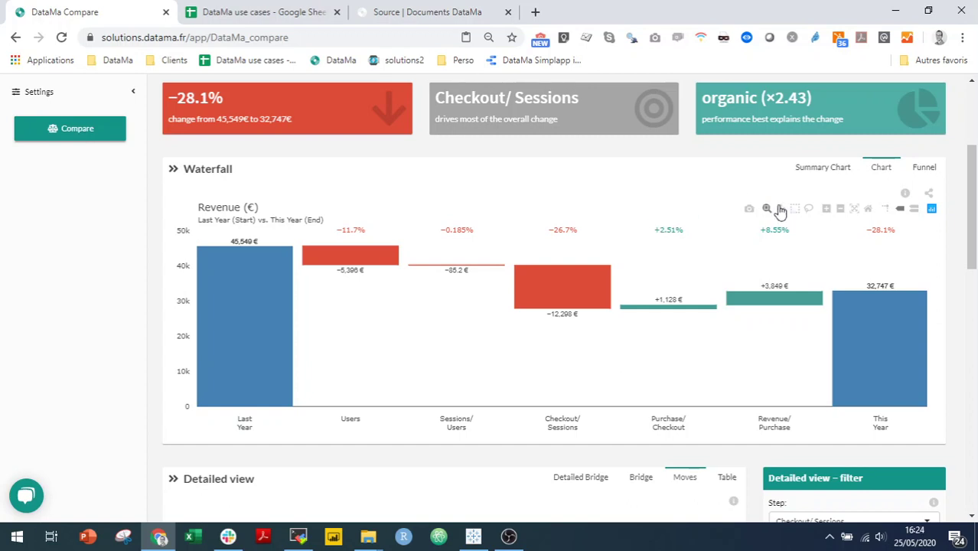
pyautogui.click(750, 215)
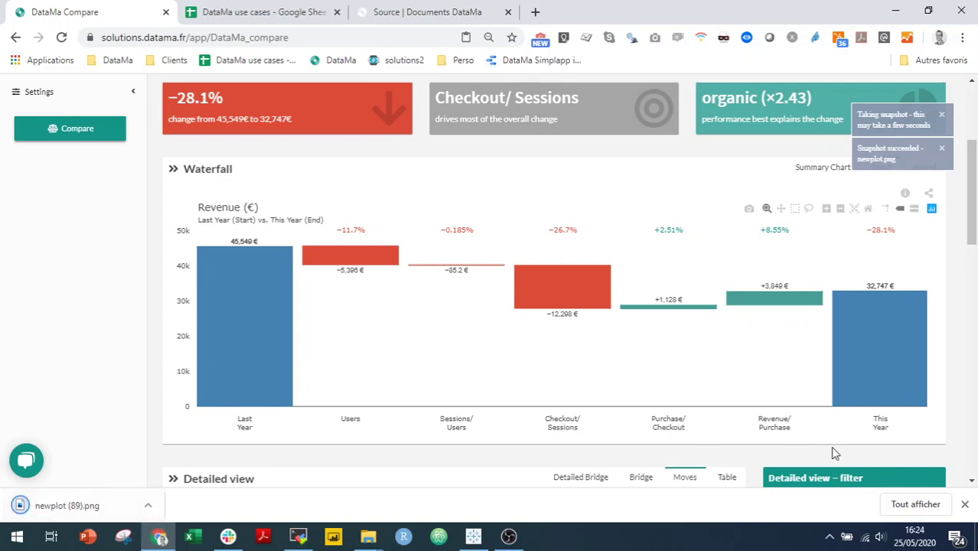
pyautogui.click(965, 504)
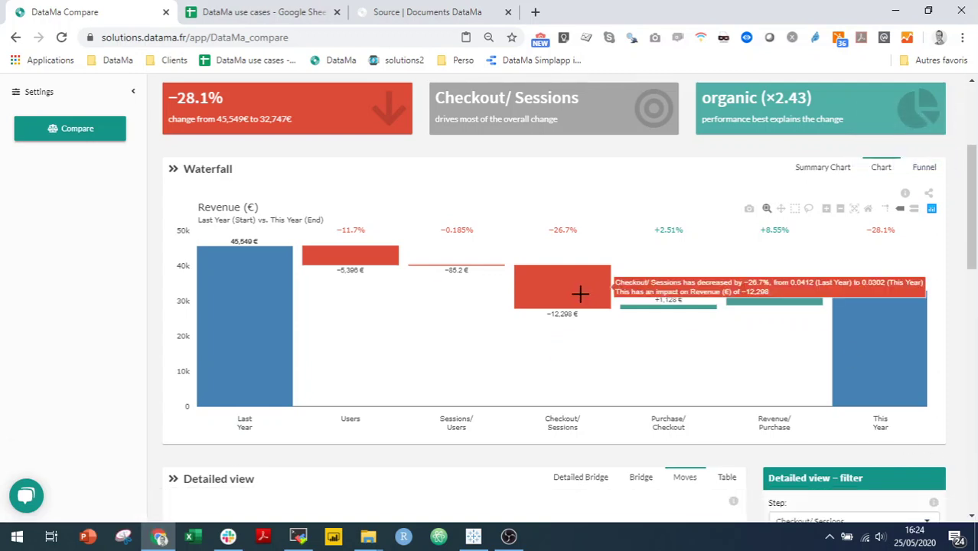
# Step: Review the dimension columns from Medium to Gender in the Google Sheet against the Checkout/Sessions bar of the waterfall
pyautogui.click(278, 12)
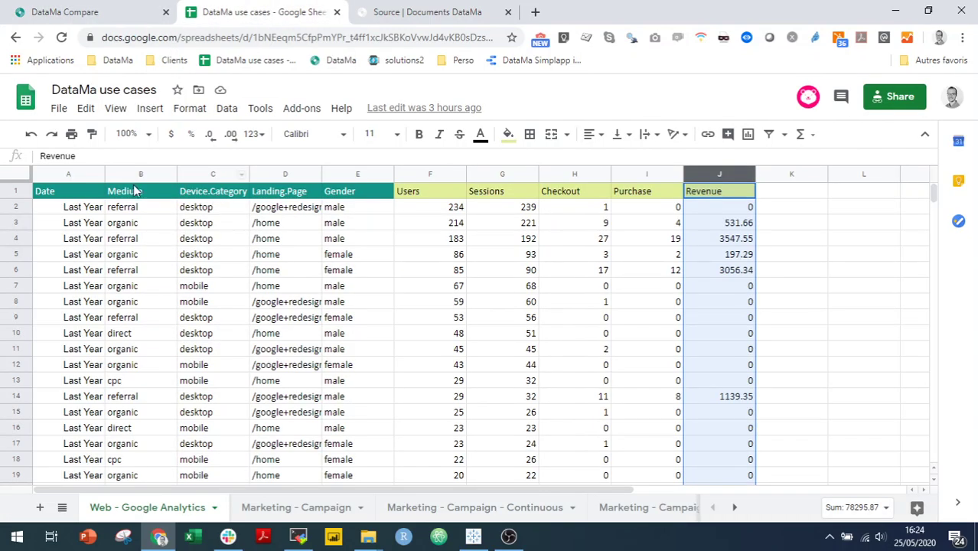
pyautogui.moveTo(136, 178); pyautogui.dragTo(367, 173)
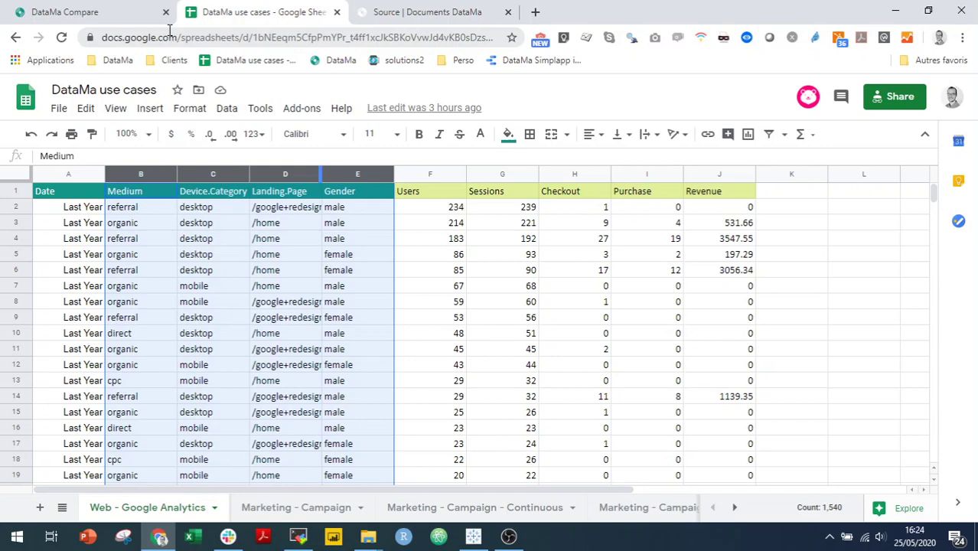
pyautogui.click(115, 12)
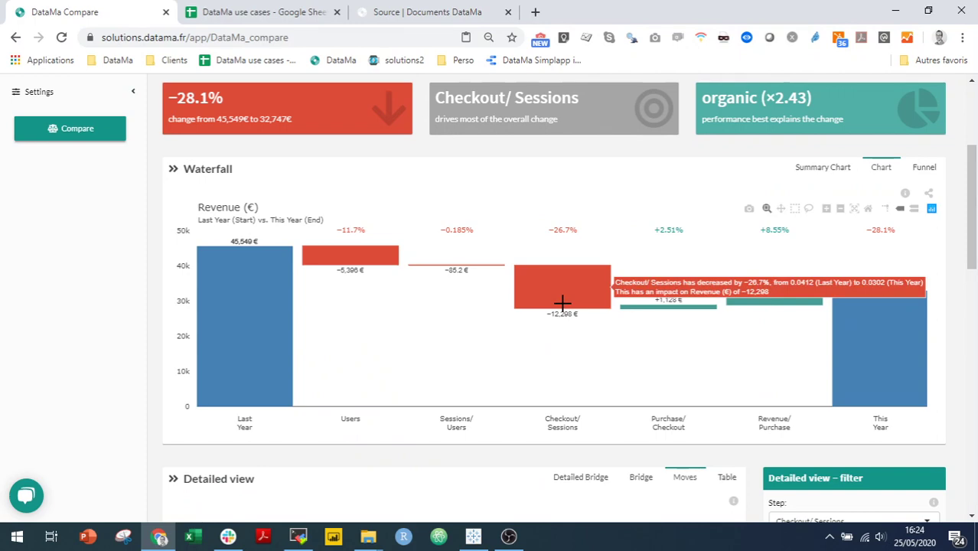
pyautogui.click(274, 12)
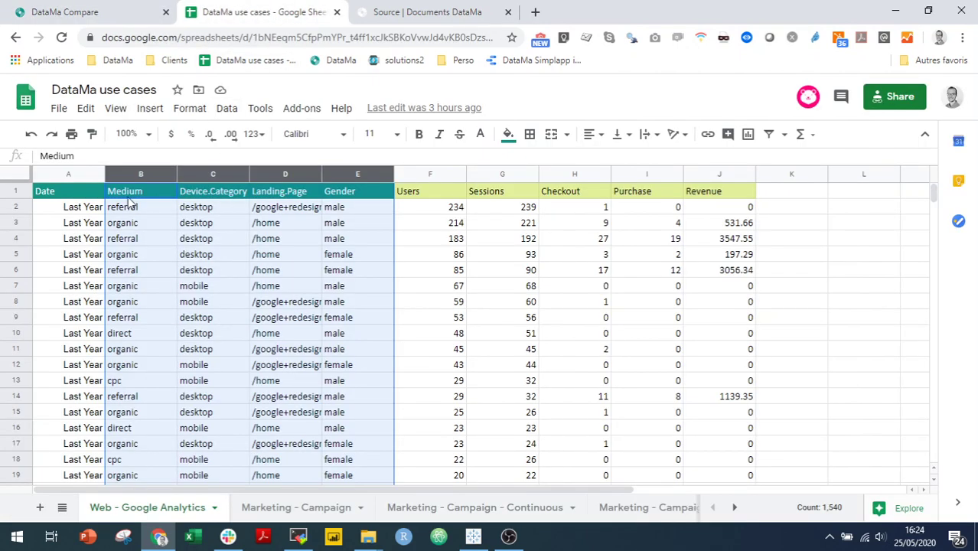
pyautogui.click(65, 12)
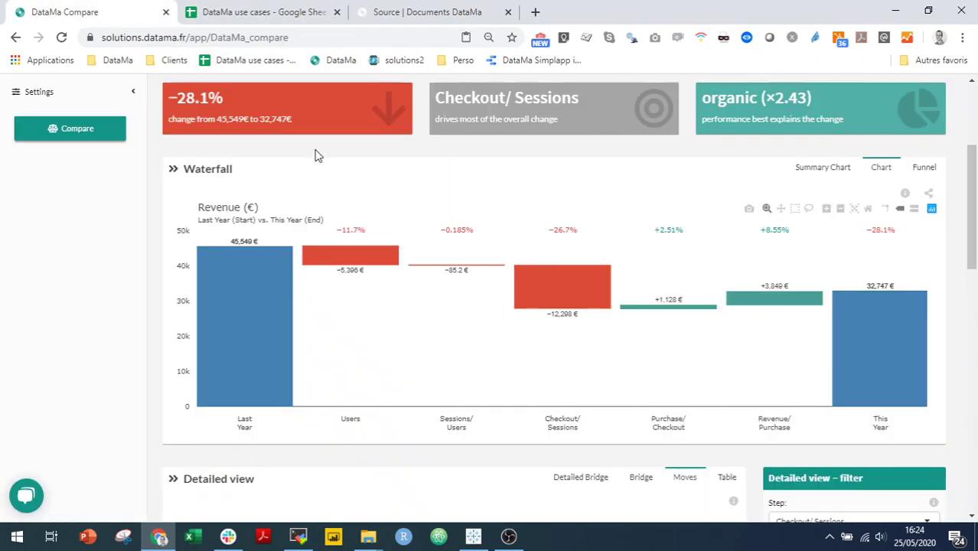
# Step: Expand the Checkout/Sessions bar of the waterfall into its Medium mix and performance effects
pyautogui.moveTo(540, 277)
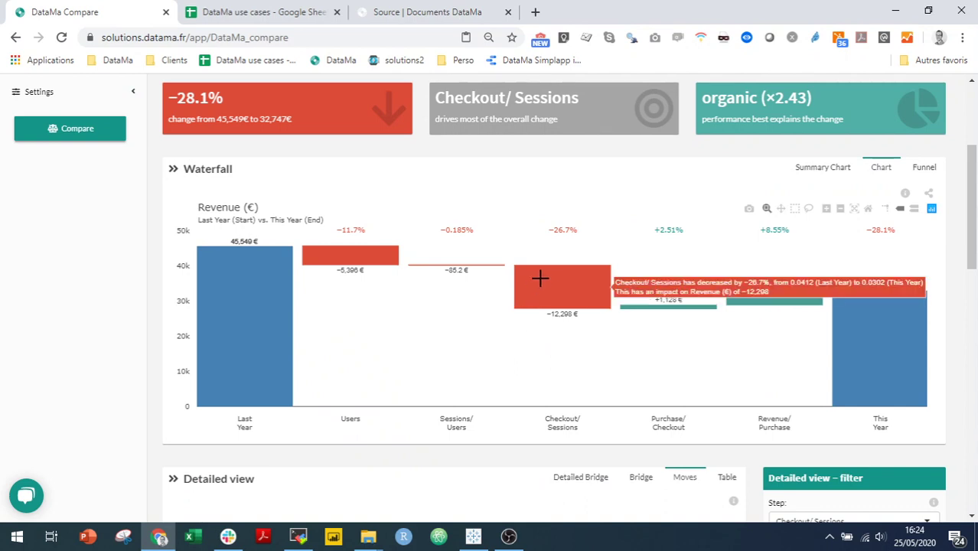
pyautogui.click(556, 294)
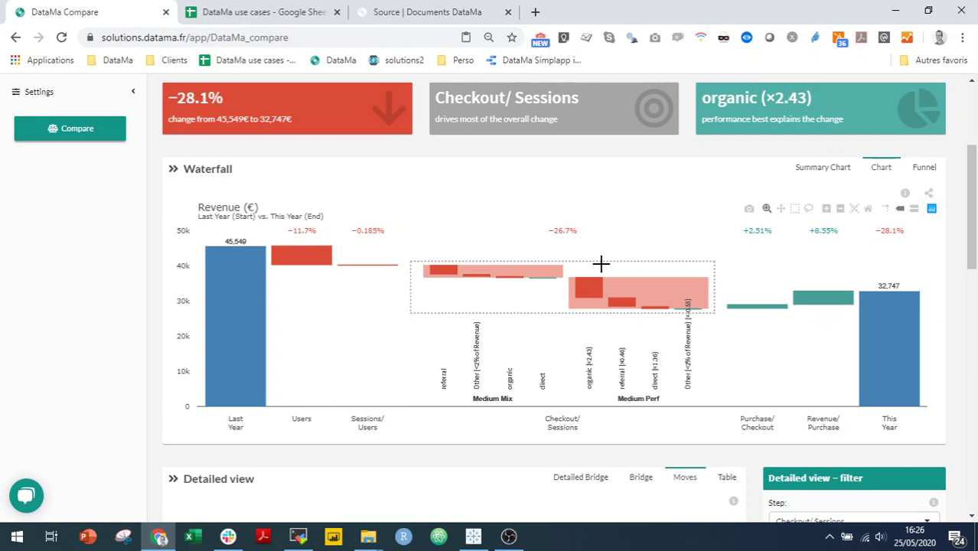
pyautogui.moveTo(594, 284)
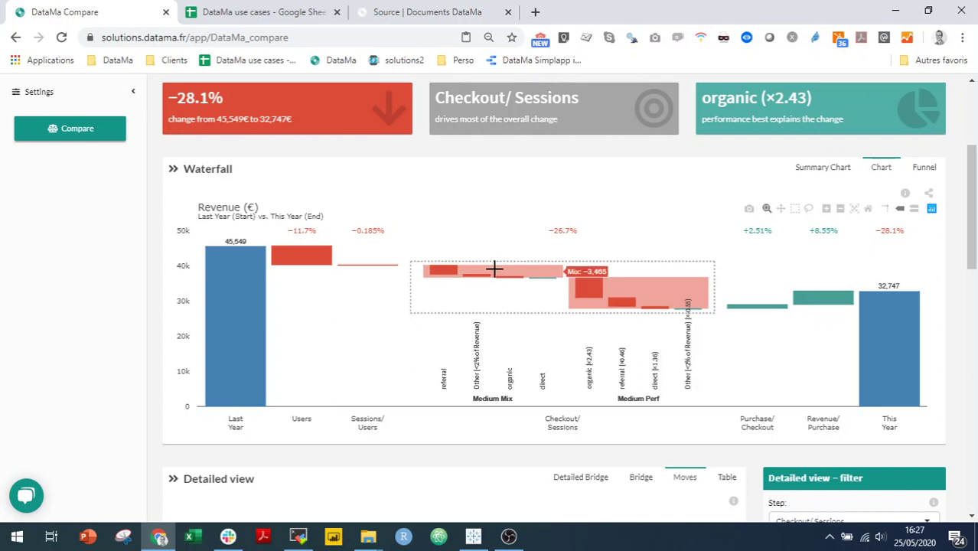
# Step: Examine the referral and organic segments in the Moves chart of the detailed view and compare them with the waterfall's Medium breakdown
pyautogui.scroll(-2, 493, 267)
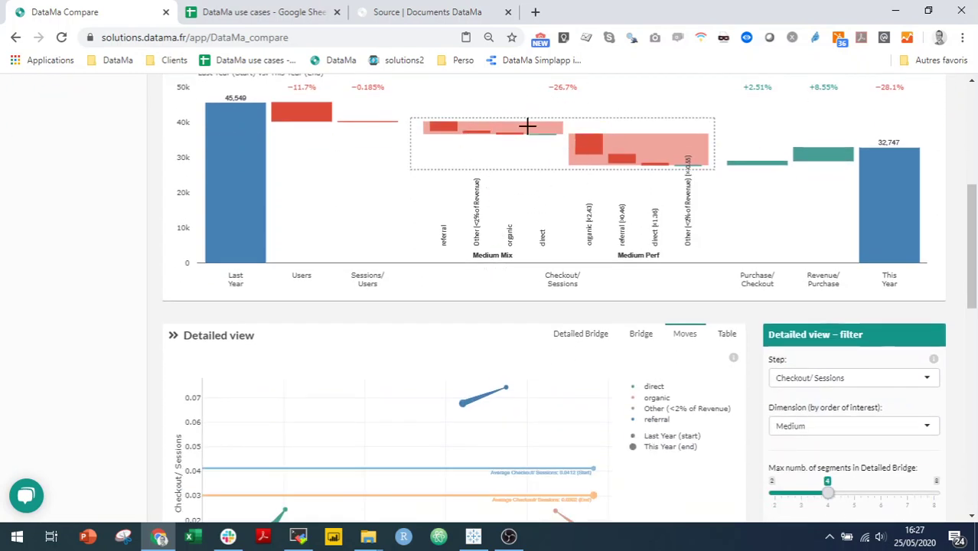
pyautogui.scroll(-1, 574, 192)
pyautogui.scroll(-1, 804, 317)
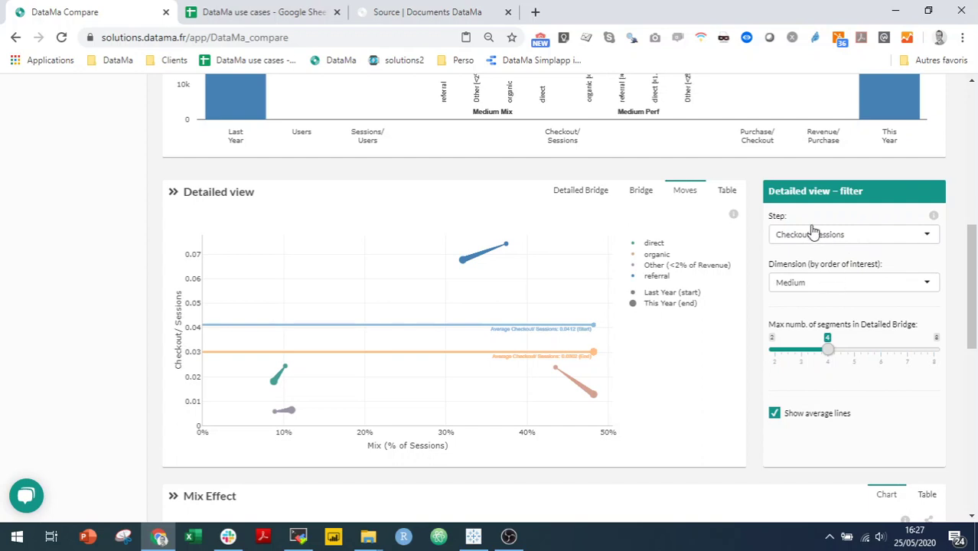
pyautogui.scroll(1, 840, 254)
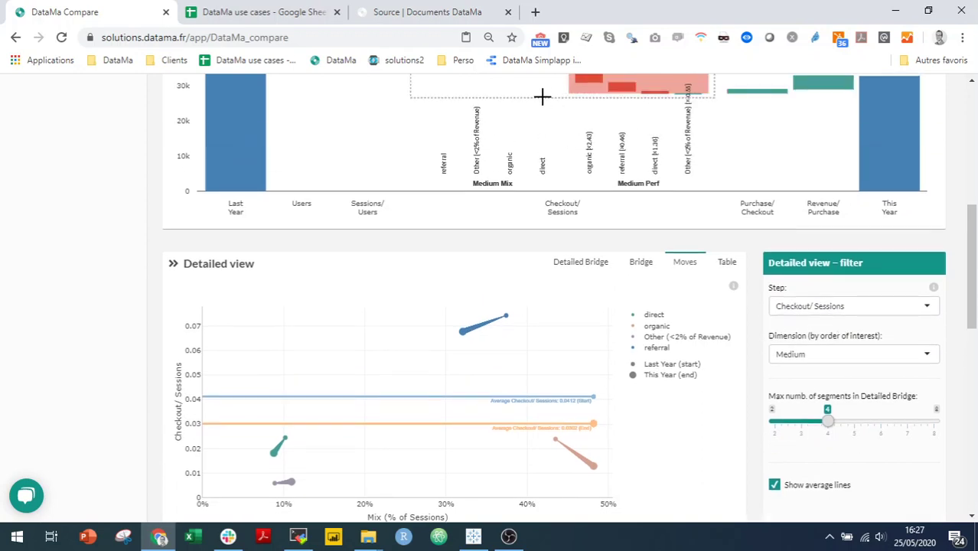
pyautogui.scroll(-1, 689, 280)
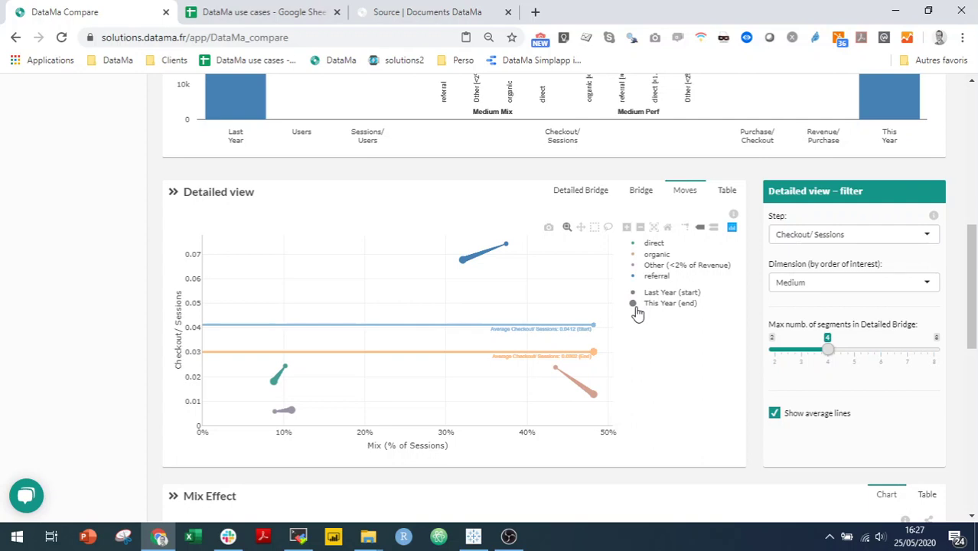
pyautogui.moveTo(481, 258)
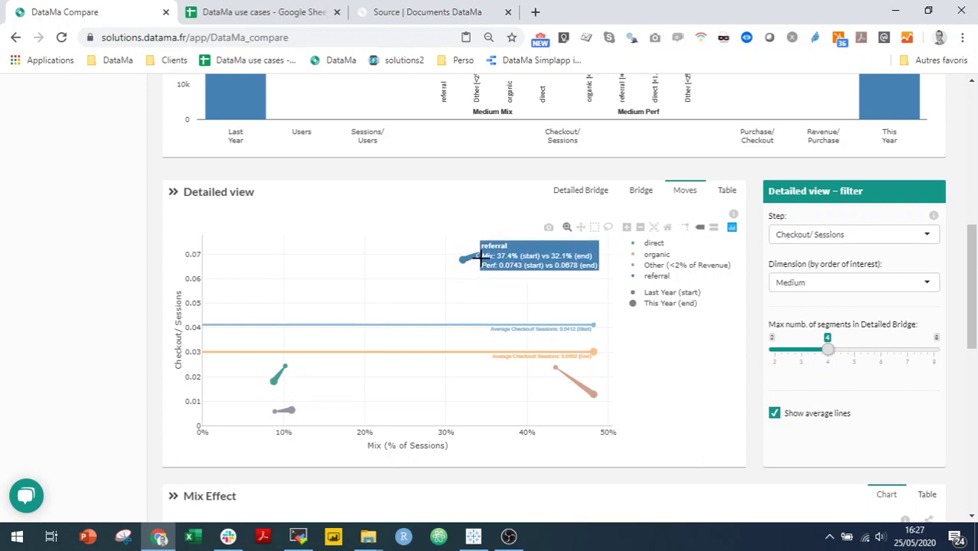
pyautogui.moveTo(506, 240)
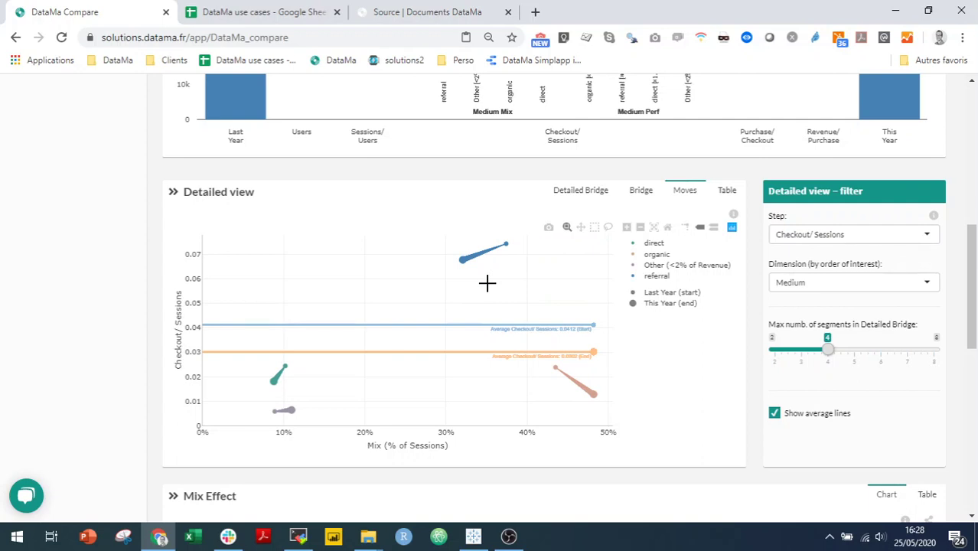
pyautogui.moveTo(458, 245)
pyautogui.moveTo(568, 377)
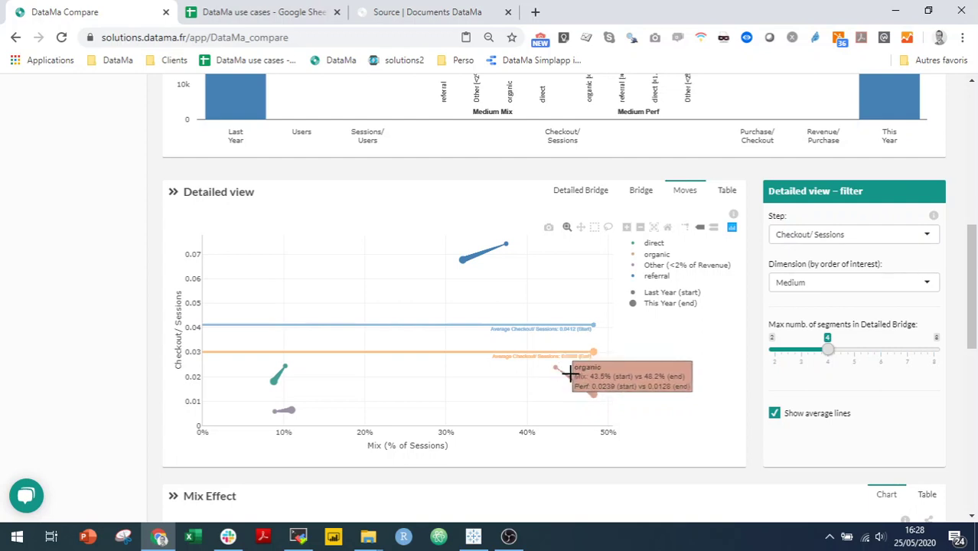
pyautogui.scroll(2, 570, 372)
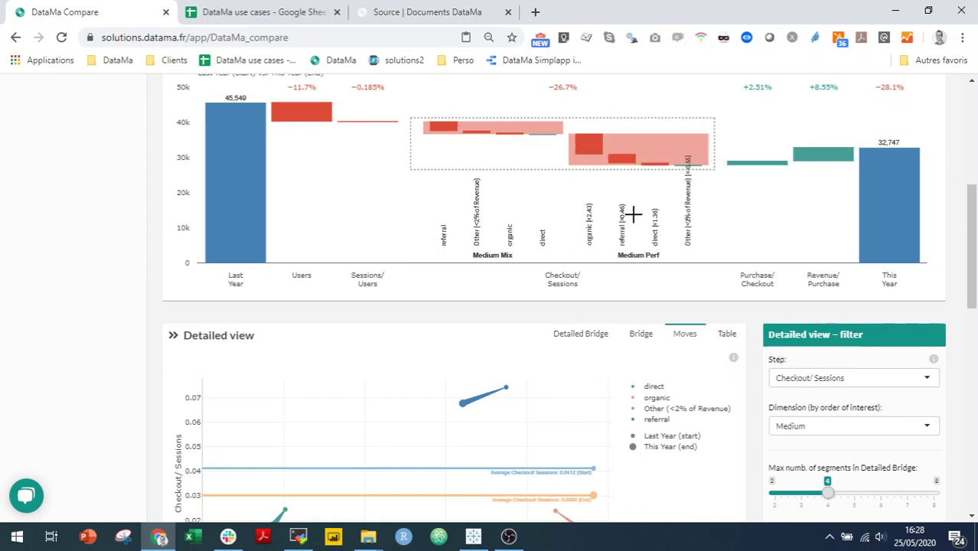
pyautogui.scroll(-1, 493, 195)
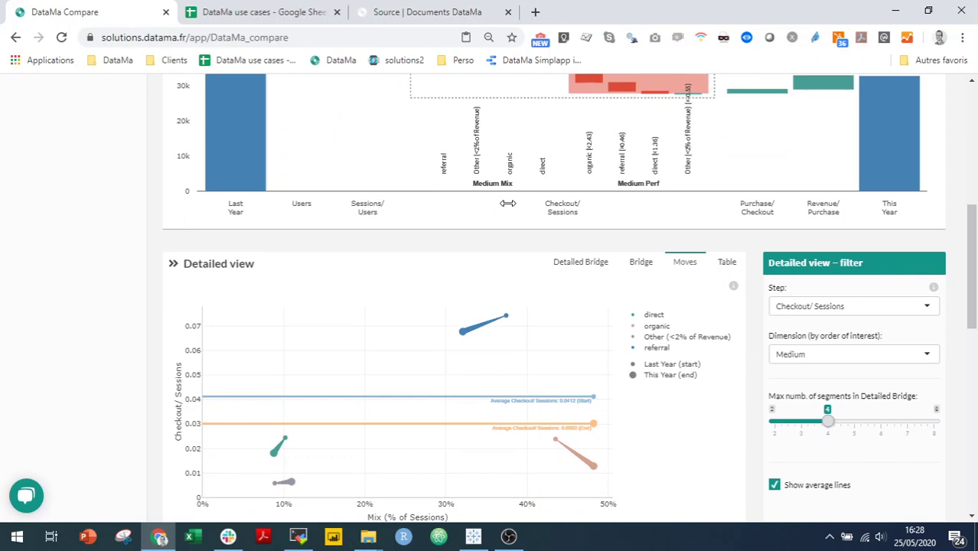
# Step: Check the dimension columns in the Google Sheet, and set the detailed view's dimension to Gender in DataMa Compare
pyautogui.click(253, 12)
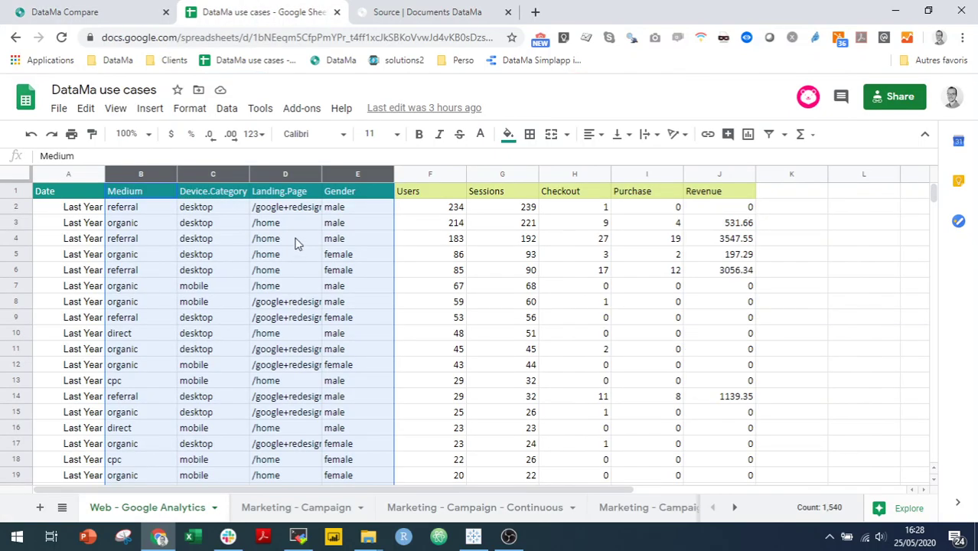
pyautogui.click(131, 10)
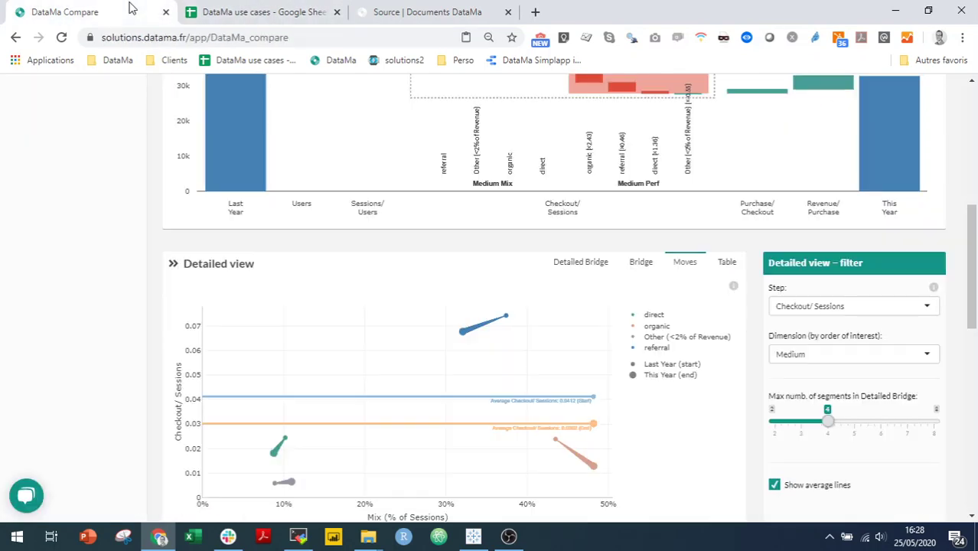
pyautogui.click(897, 354)
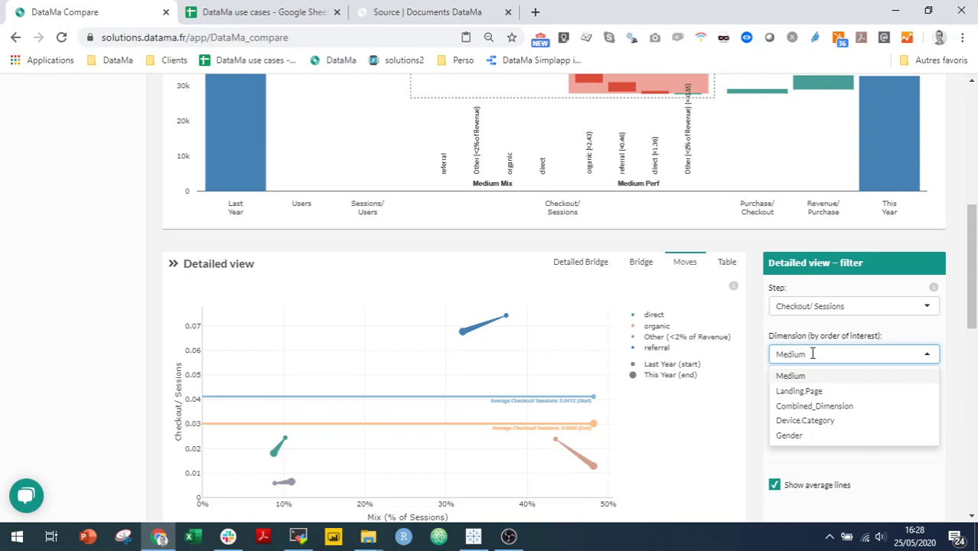
pyautogui.click(790, 435)
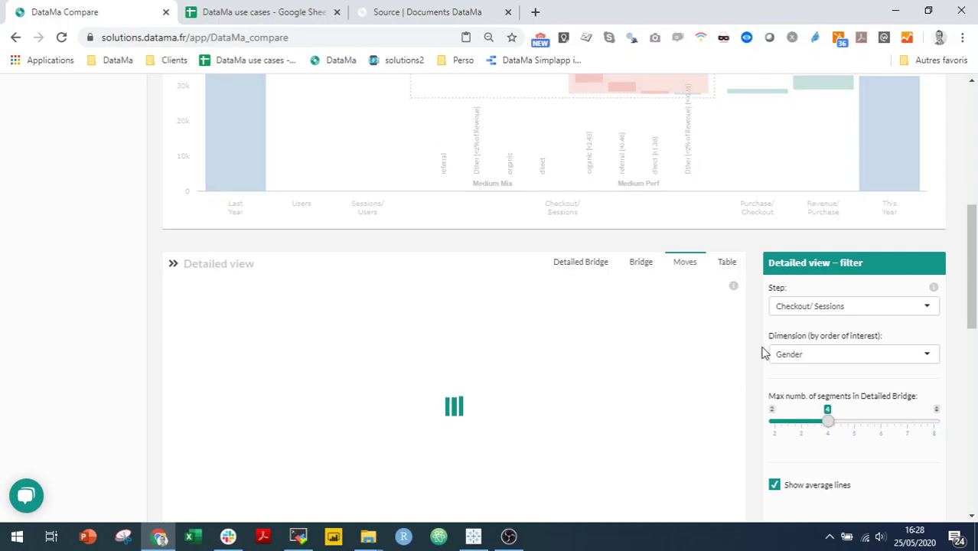
# Step: Examine the male and female segments in the waterfall's Gender breakdown and in the Moves chart of the detailed view
pyautogui.scroll(2, 712, 321)
pyautogui.moveTo(583, 134)
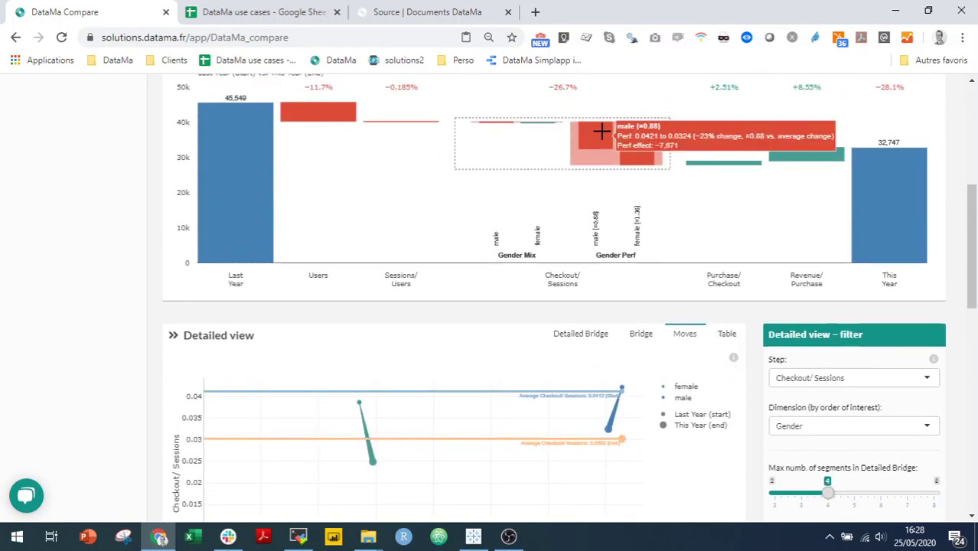
pyautogui.moveTo(631, 157)
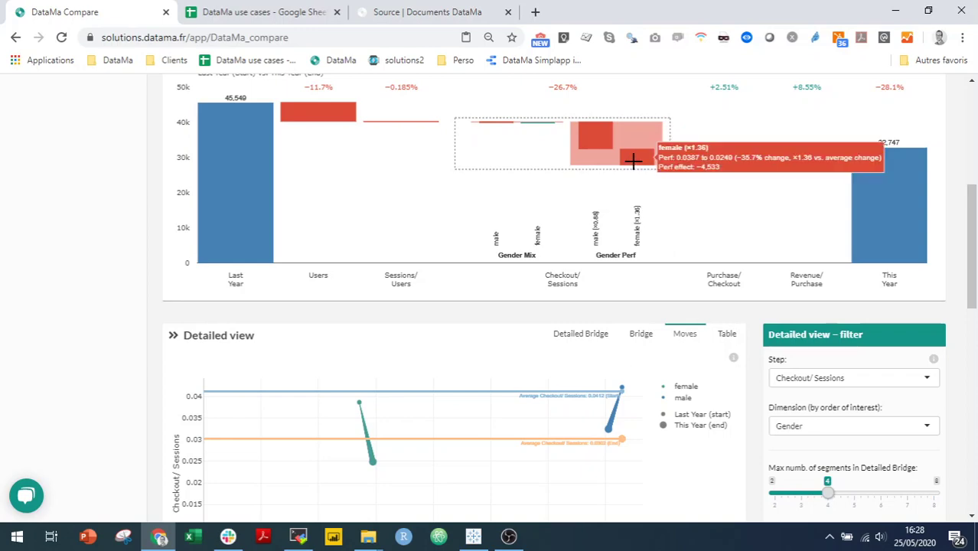
pyautogui.scroll(-3, 675, 269)
pyautogui.scroll(2, 677, 267)
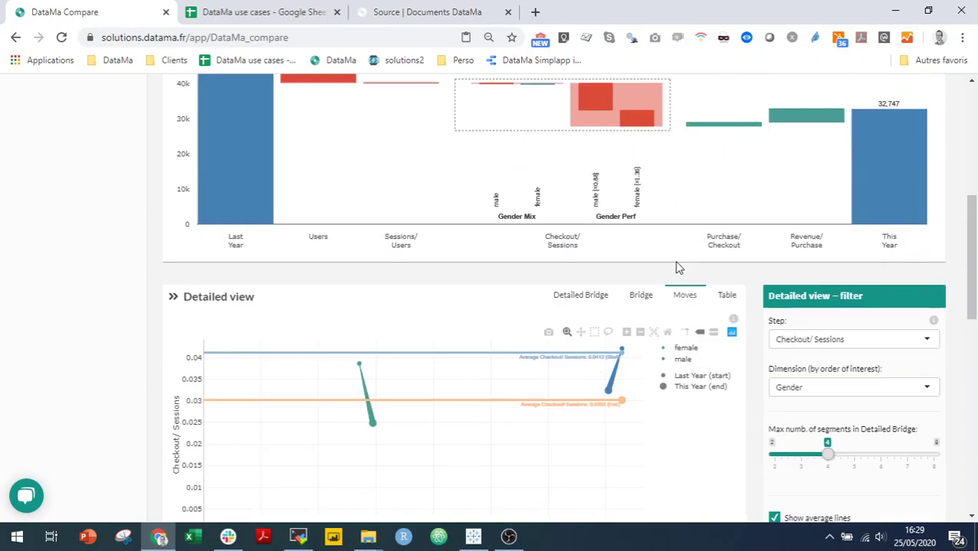
pyautogui.scroll(2, 676, 268)
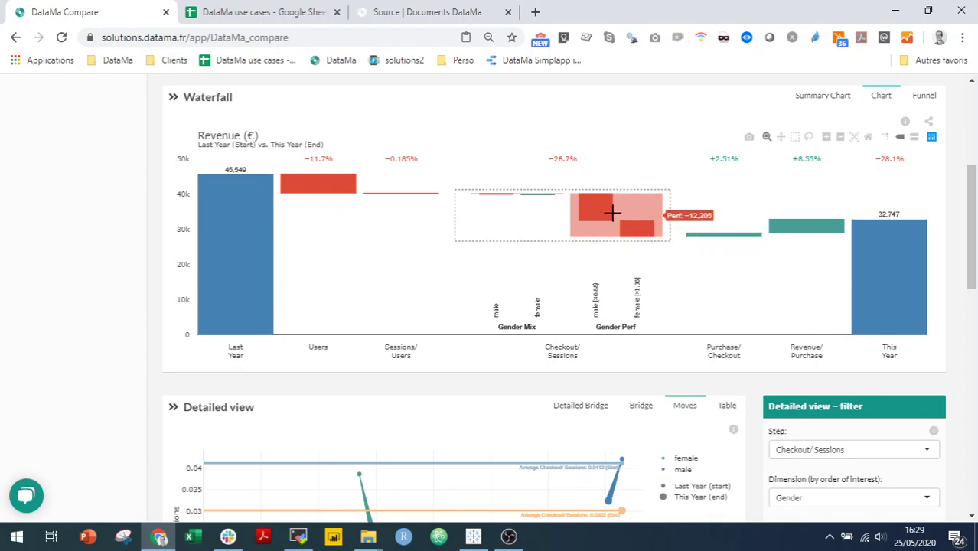
pyautogui.scroll(-5, 642, 348)
pyautogui.scroll(2, 637, 343)
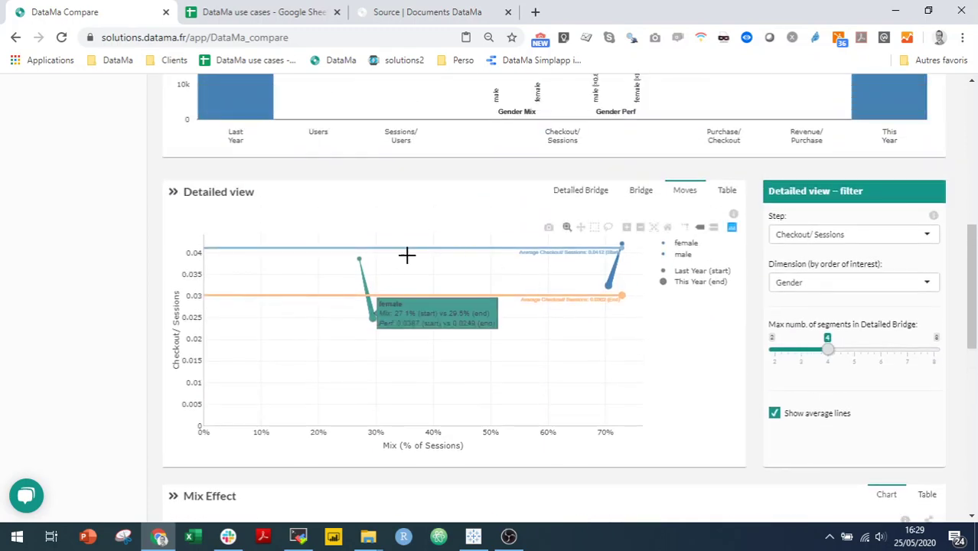
pyautogui.moveTo(621, 277)
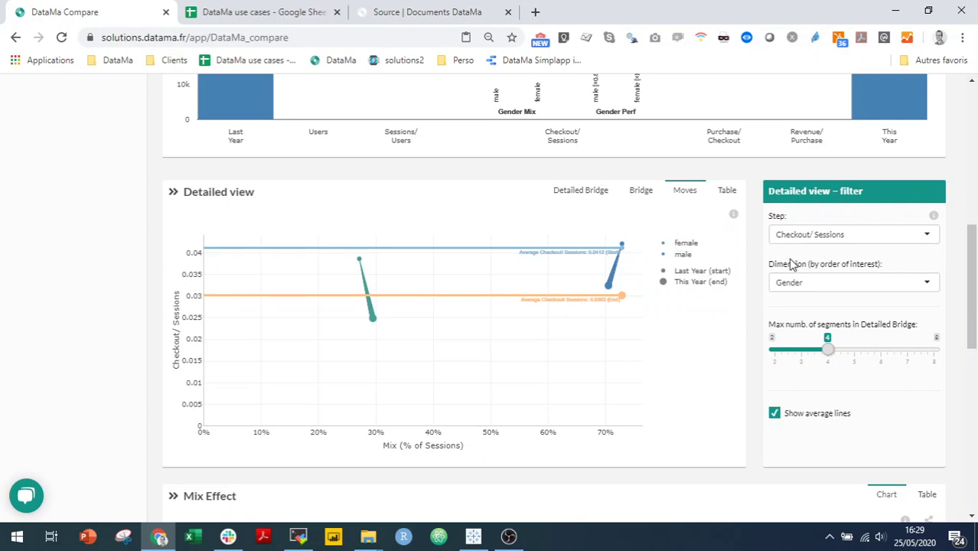
# Step: Set the detailed view's dimension back to Medium and inspect the organic segment in the Moves chart
pyautogui.scroll(2, 852, 427)
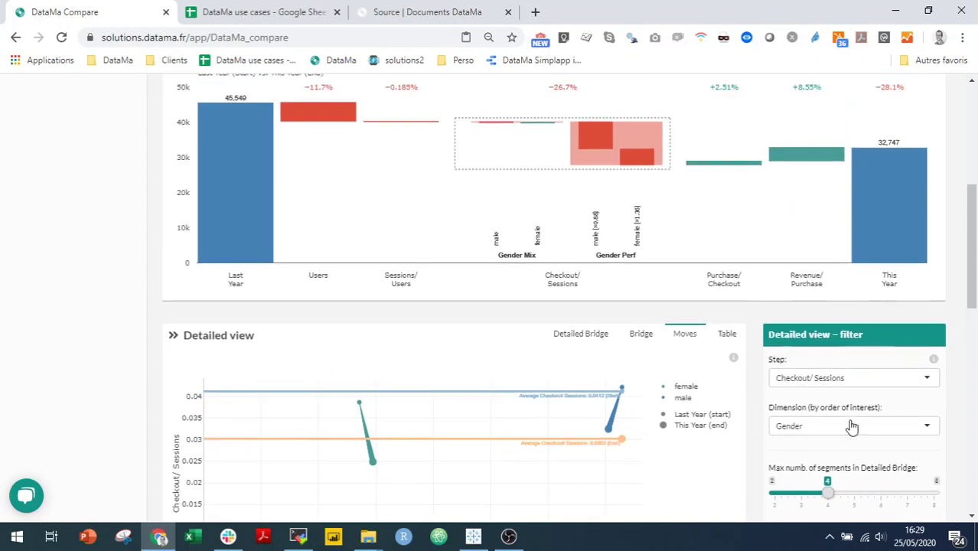
pyautogui.click(844, 437)
pyautogui.click(811, 446)
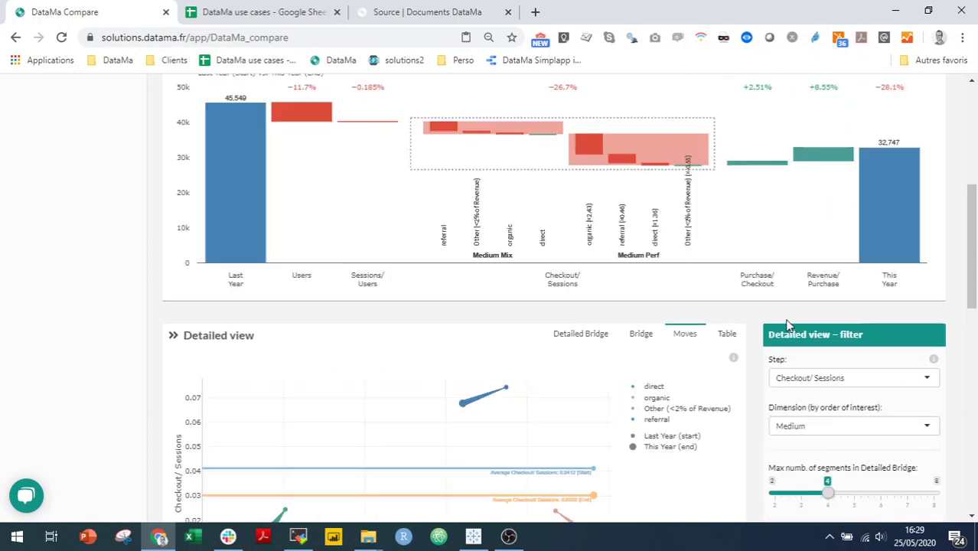
pyautogui.scroll(-1, 788, 325)
pyautogui.moveTo(582, 457)
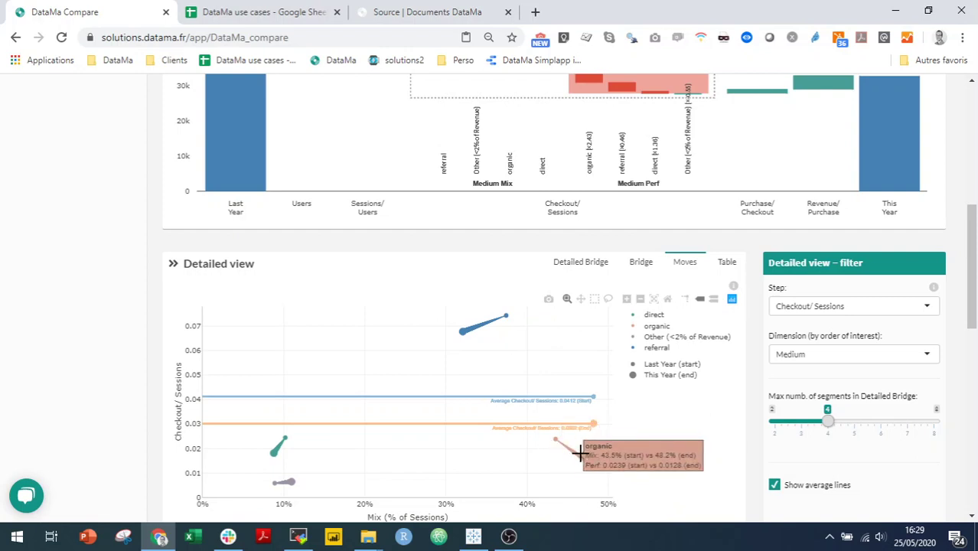
# Step: Read the executive summary's explanation of the revenue change through Checkout/Sessions and Users by Medium
pyautogui.scroll(3, 582, 455)
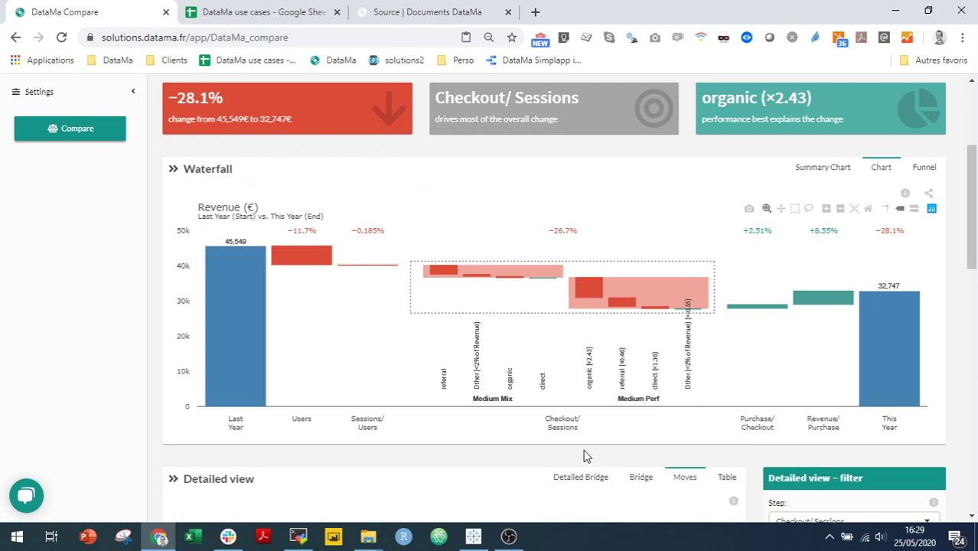
pyautogui.scroll(2, 705, 325)
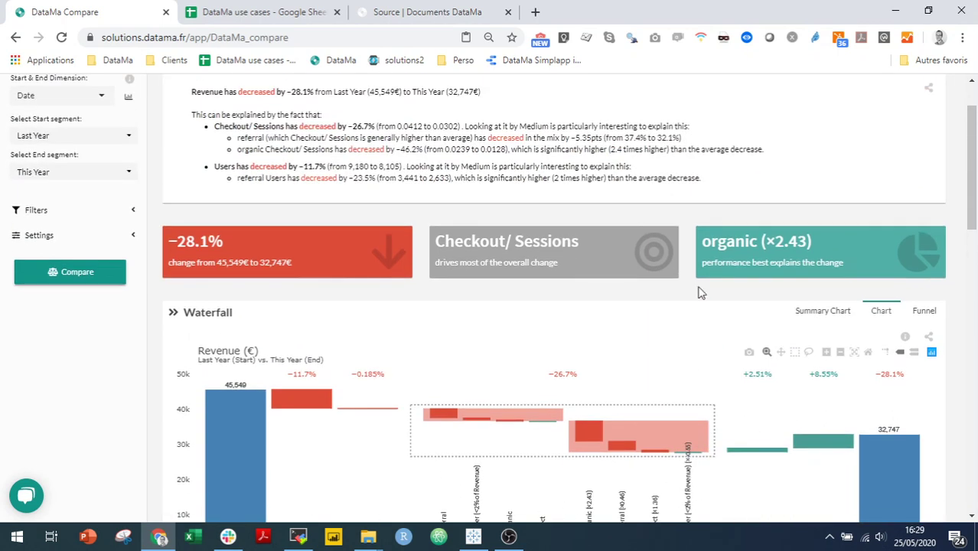
pyautogui.moveTo(701, 178); pyautogui.dragTo(407, 116)
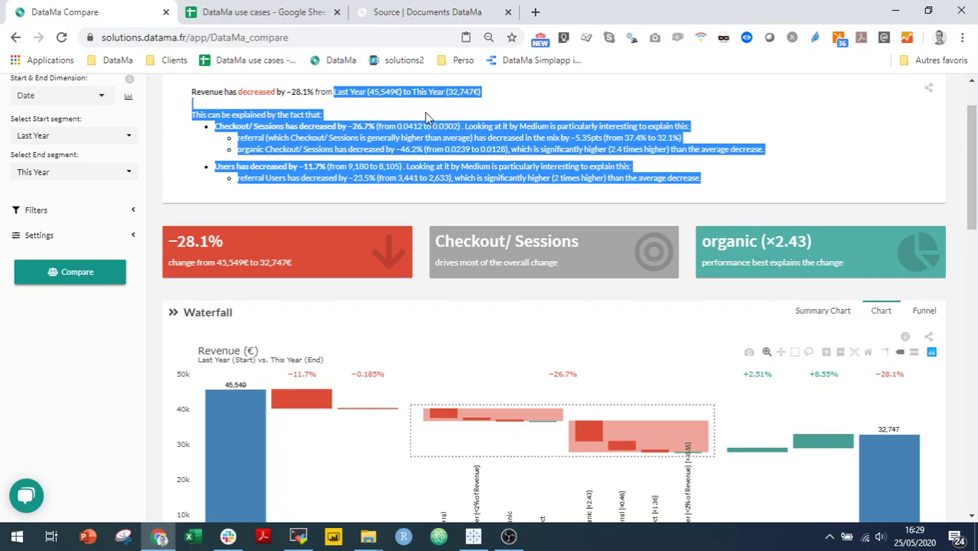
pyautogui.click(428, 118)
pyautogui.scroll(1, 428, 118)
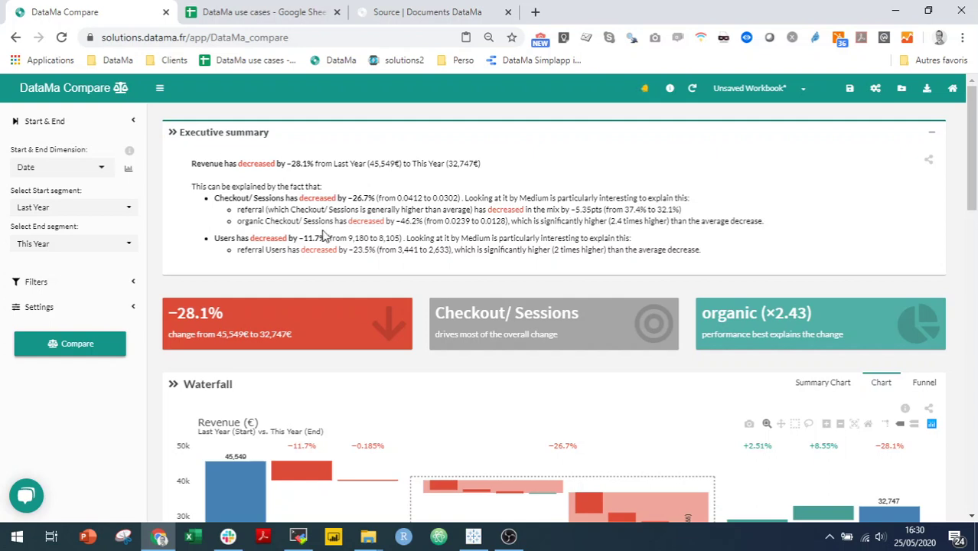
pyautogui.scroll(-2, 269, 343)
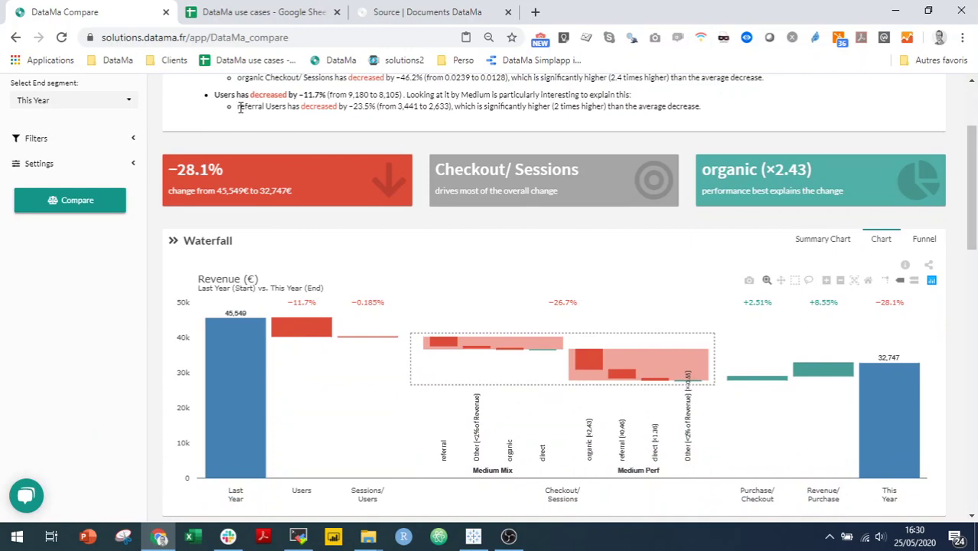
pyautogui.moveTo(239, 107); pyautogui.dragTo(266, 108)
pyautogui.scroll(2, 299, 131)
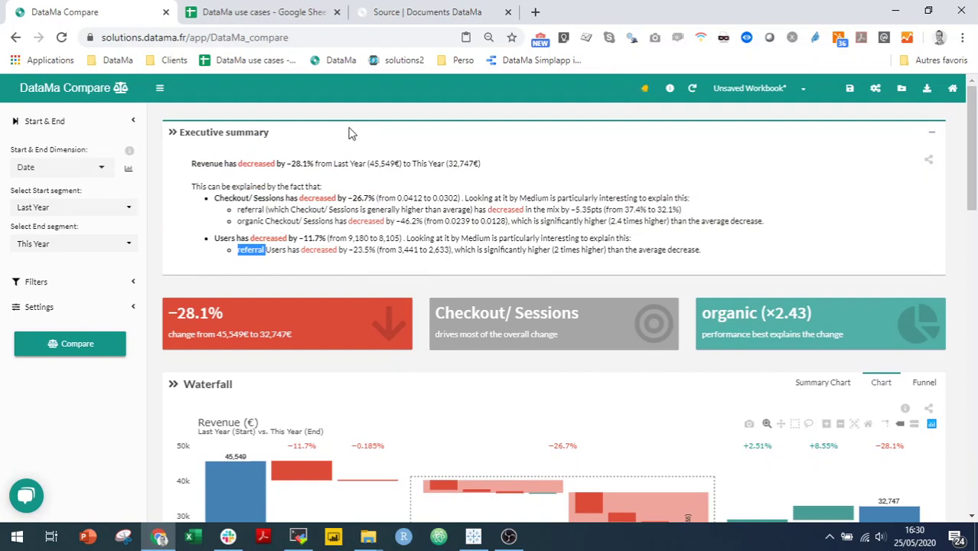
pyautogui.click(526, 196)
pyautogui.moveTo(778, 256); pyautogui.dragTo(307, 168)
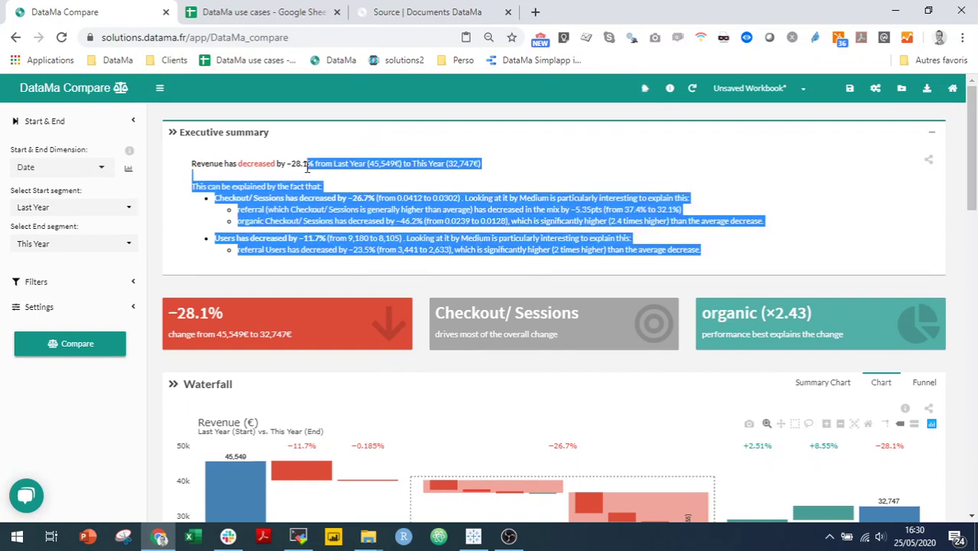
pyautogui.click(555, 188)
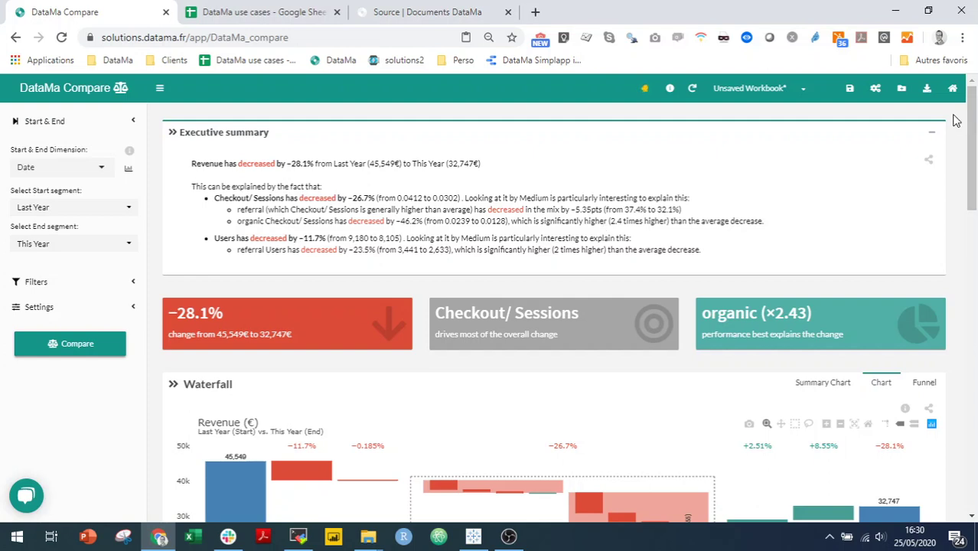
# Step: Review the direct and scheduled export options for the results, checking the source Google Sheet in between
pyautogui.click(927, 95)
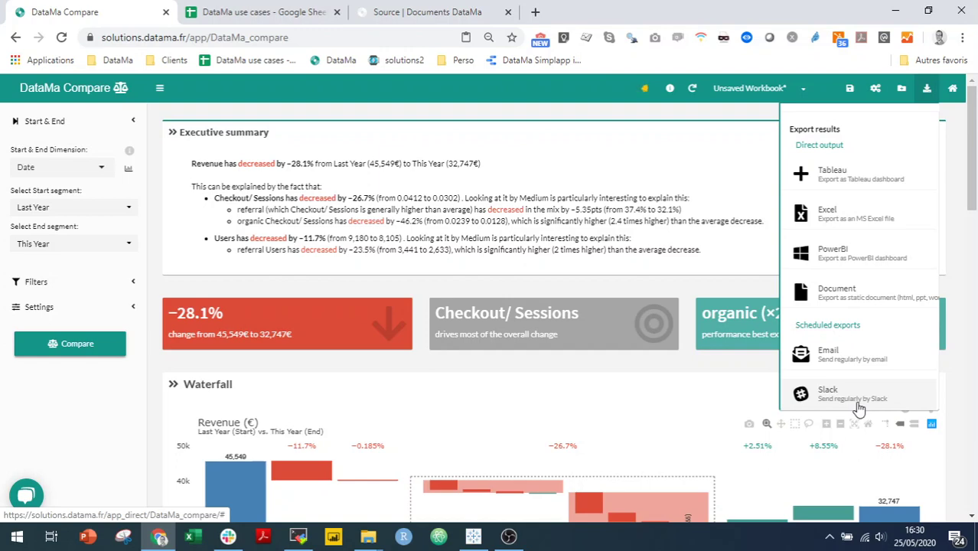
pyautogui.click(276, 12)
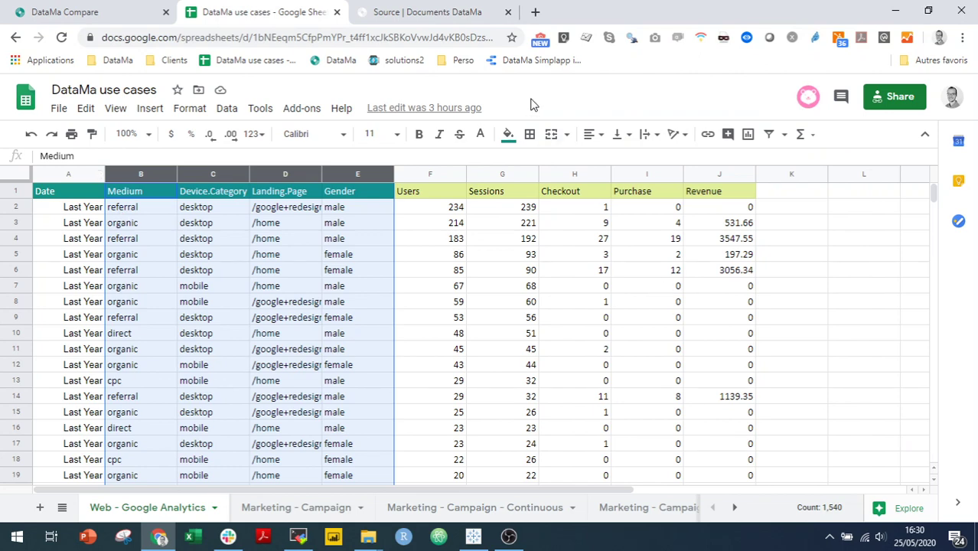
pyautogui.click(315, 111)
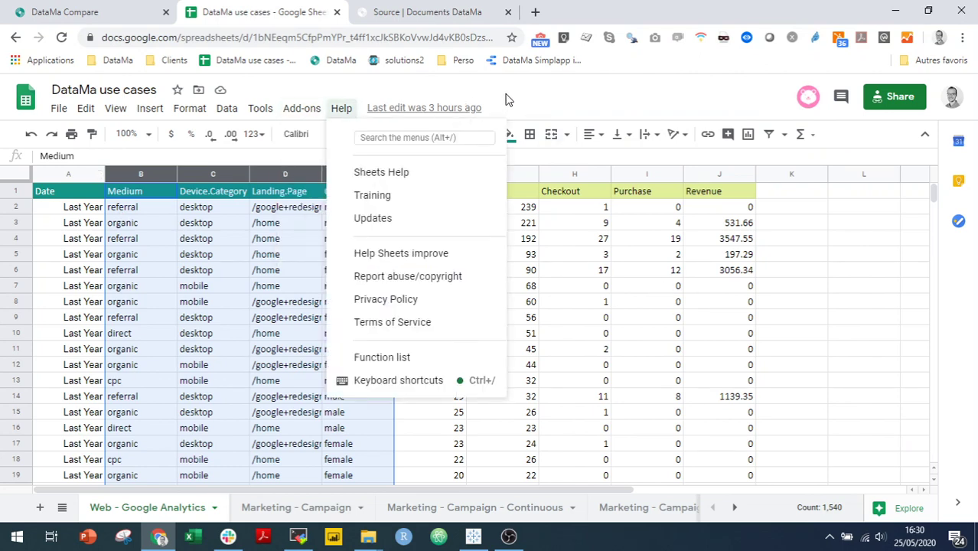
pyautogui.click(533, 97)
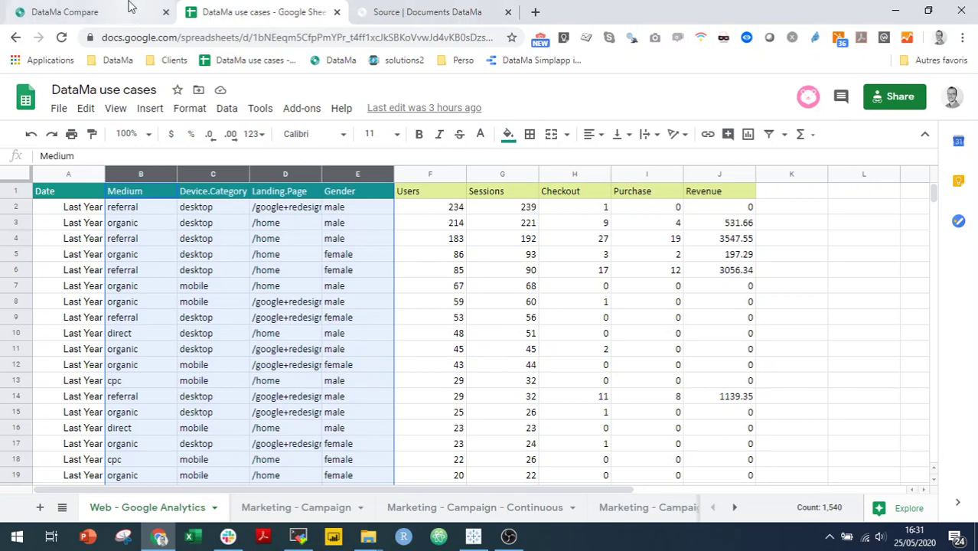
pyautogui.click(76, 13)
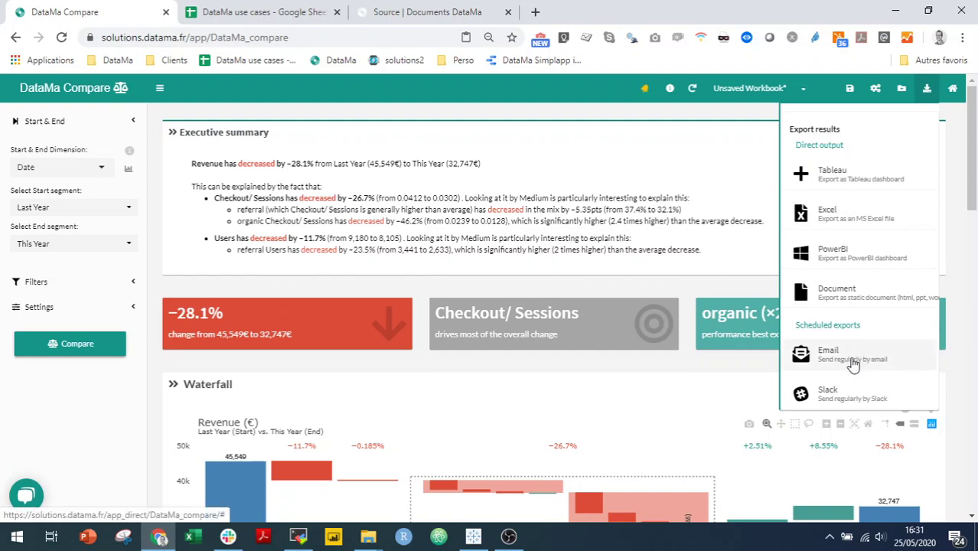
pyautogui.click(656, 278)
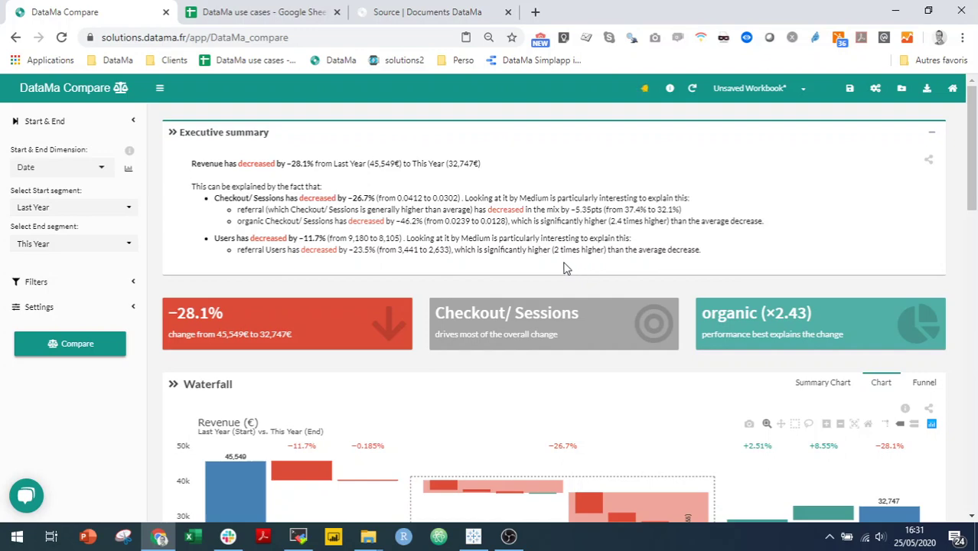
# Step: Save the workbook as a new version named 2020-05-25-My App with dynamic Start & End saving, and rerun the comparison
pyautogui.scroll(-8, 636, 243)
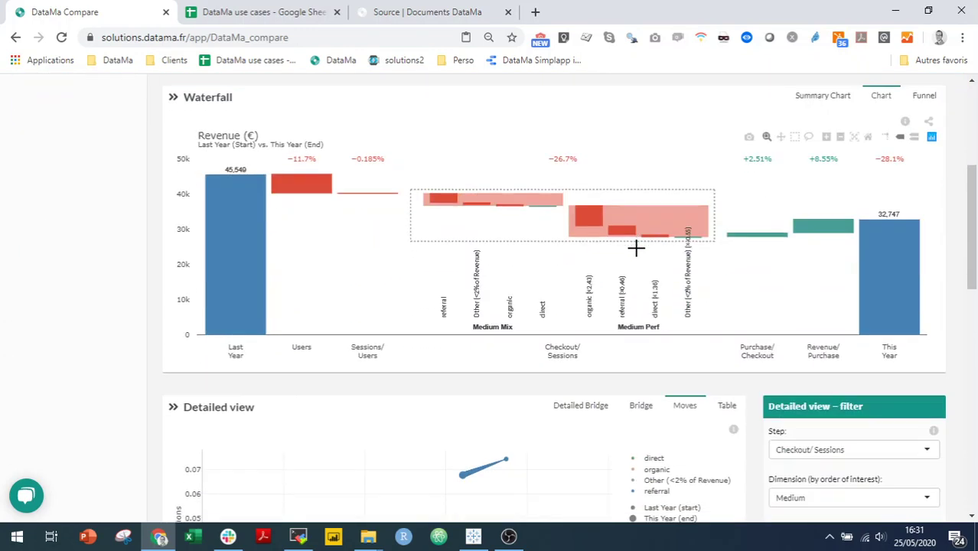
pyautogui.scroll(7, 636, 245)
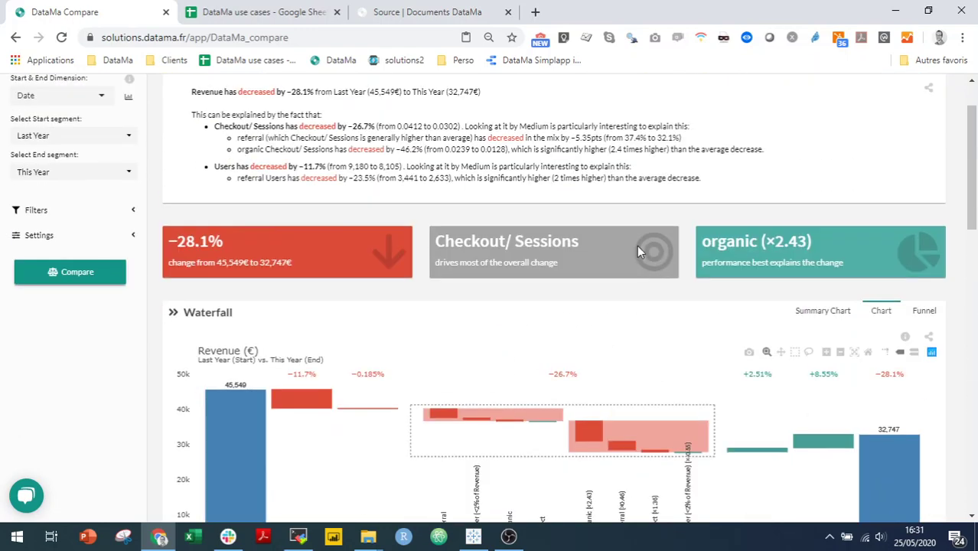
pyautogui.scroll(1, 637, 245)
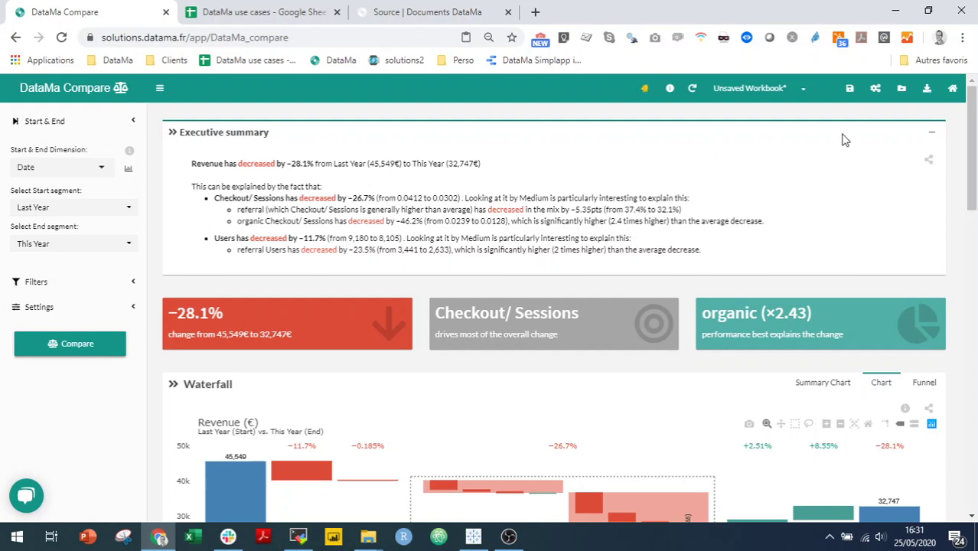
pyautogui.click(848, 95)
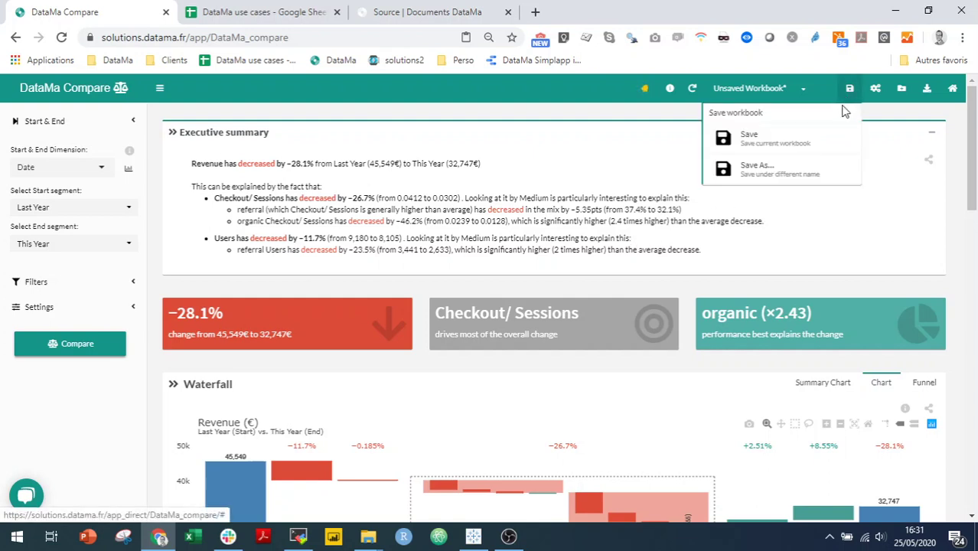
pyautogui.click(747, 168)
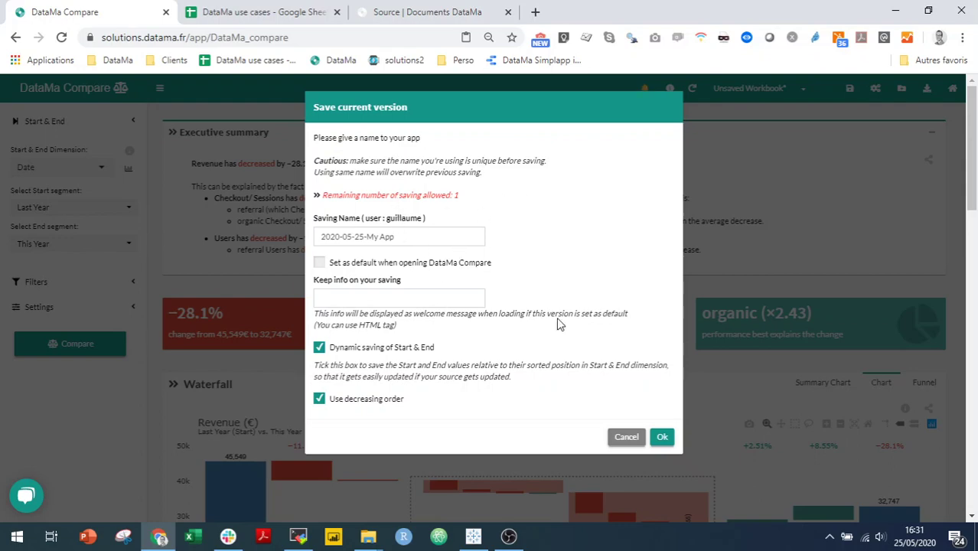
pyautogui.click(662, 437)
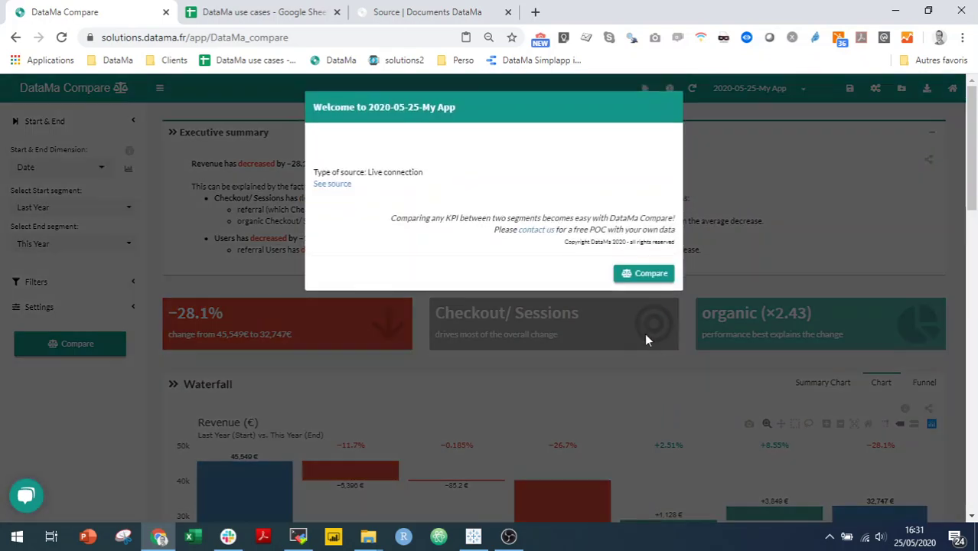
pyautogui.click(645, 276)
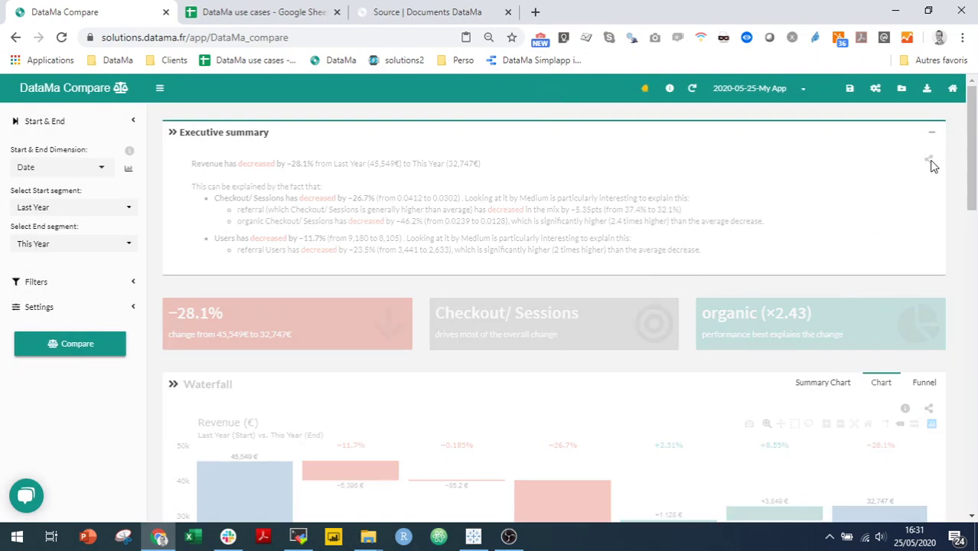
# Step: Enable sharing of the executive summary as a public URL and copy its link
pyautogui.scroll(-3, 714, 399)
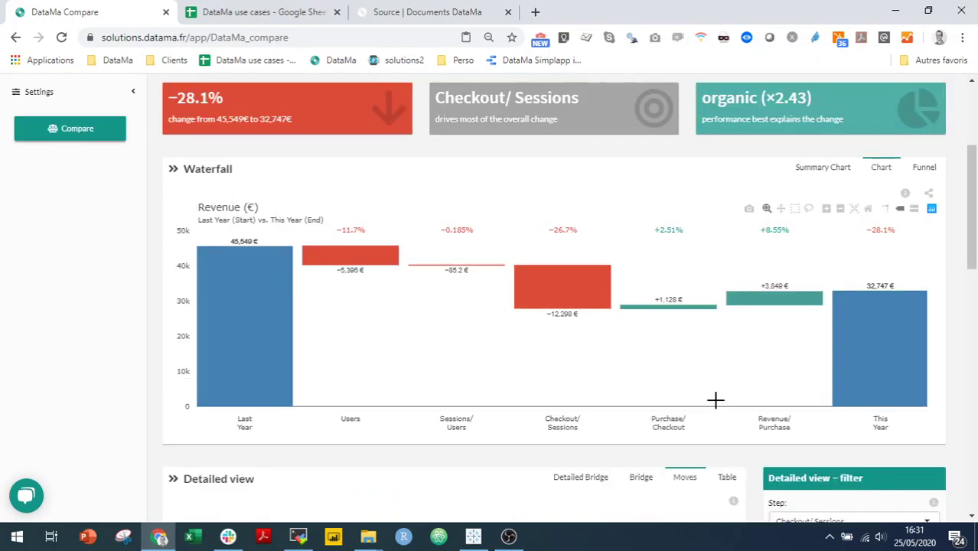
pyautogui.scroll(3, 746, 340)
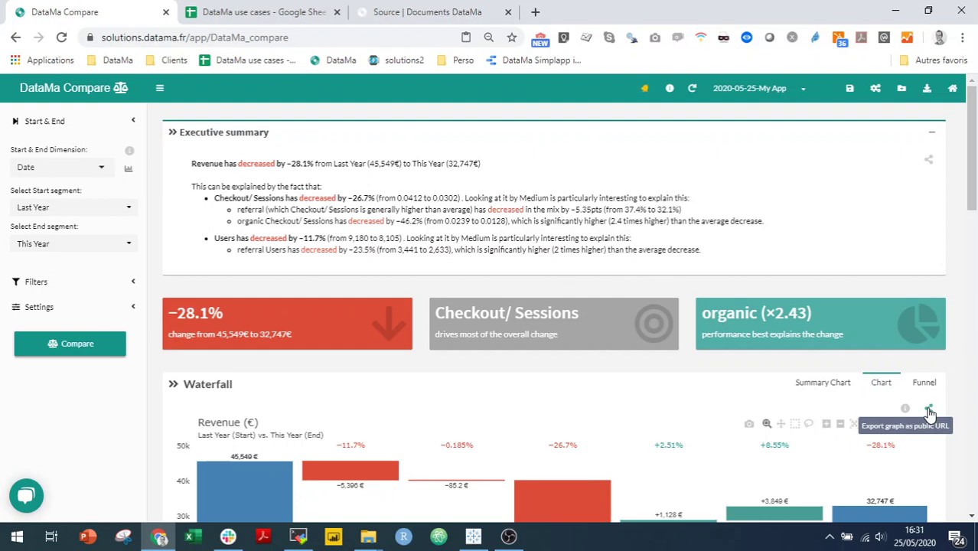
pyautogui.click(929, 160)
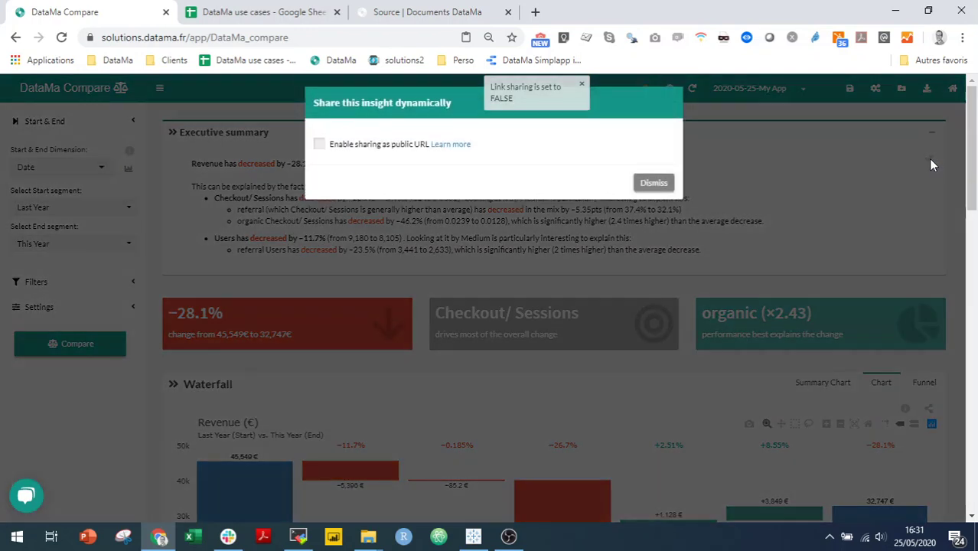
pyautogui.click(319, 148)
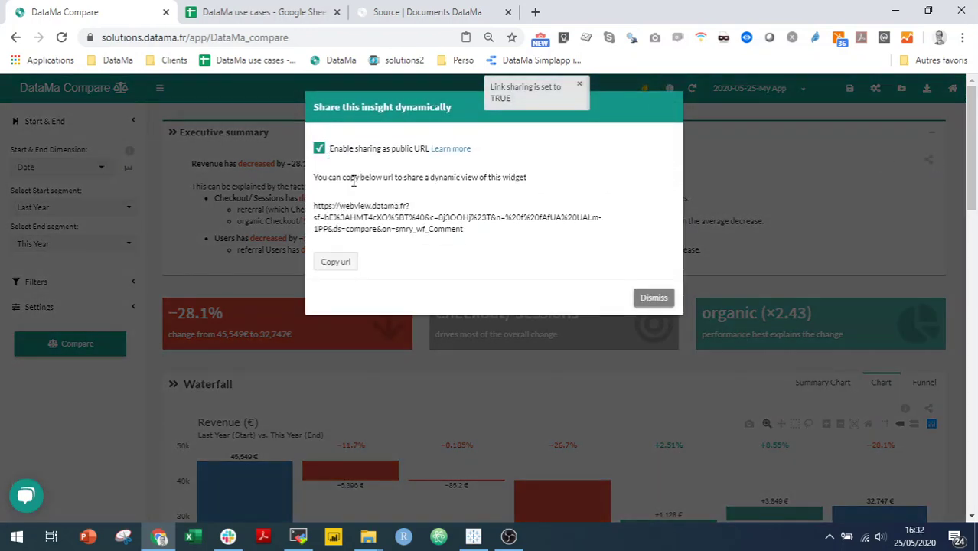
pyautogui.click(343, 266)
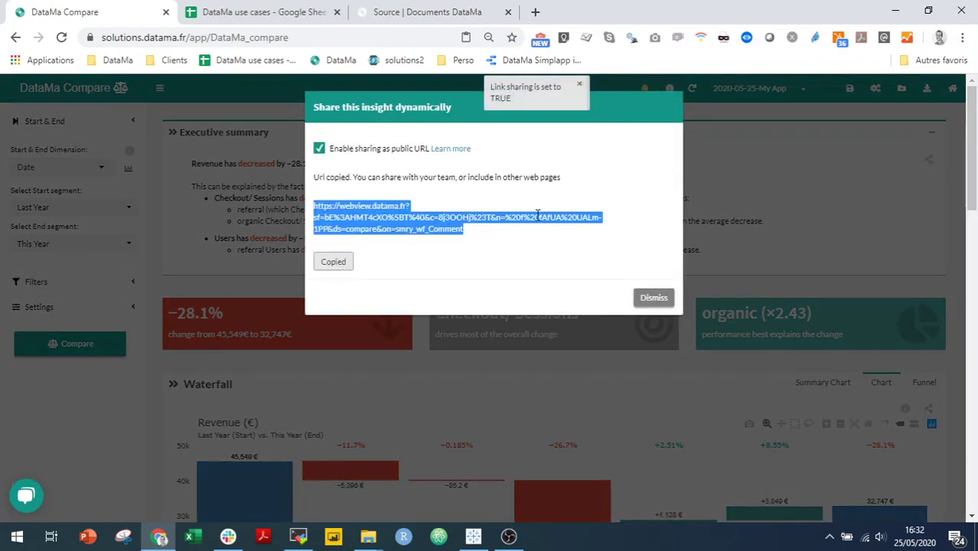
# Step: Close the sharing dialog, open the DataMa Simplapp report in Data Studio and review its Classic Data Studio page down to the Medium table
pyautogui.click(650, 300)
pyautogui.click(535, 12)
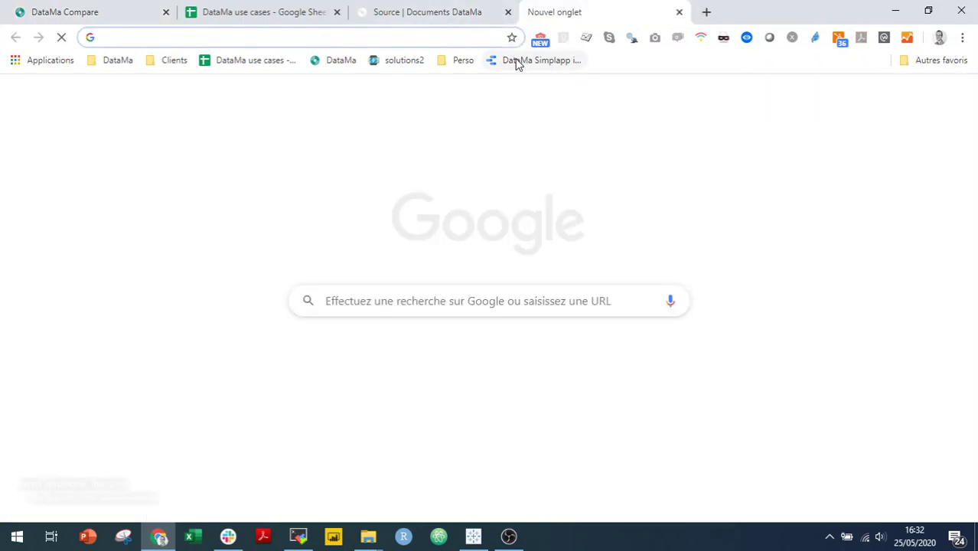
pyautogui.hotkey('ctrl', 'v')
pyautogui.press('Return')
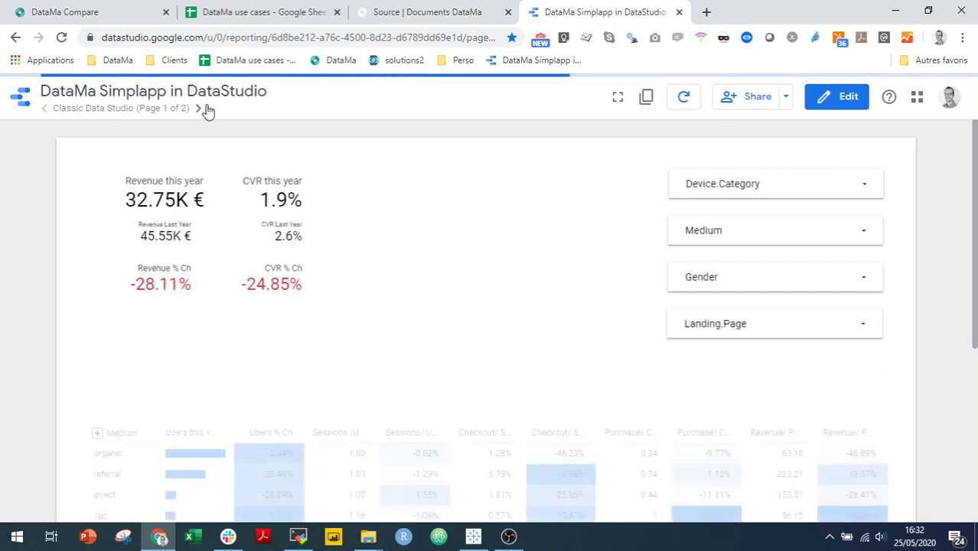
pyautogui.scroll(-4, 261, 348)
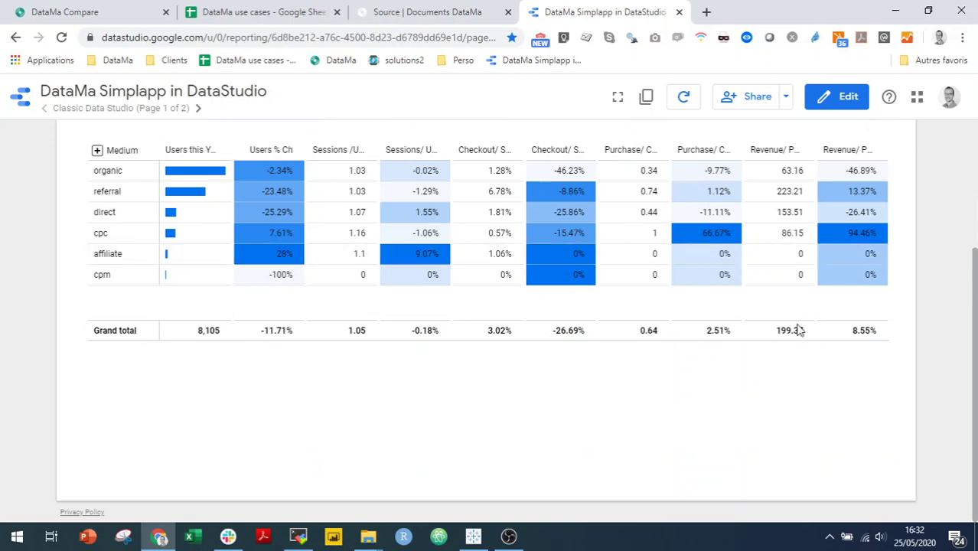
pyautogui.scroll(4, 938, 287)
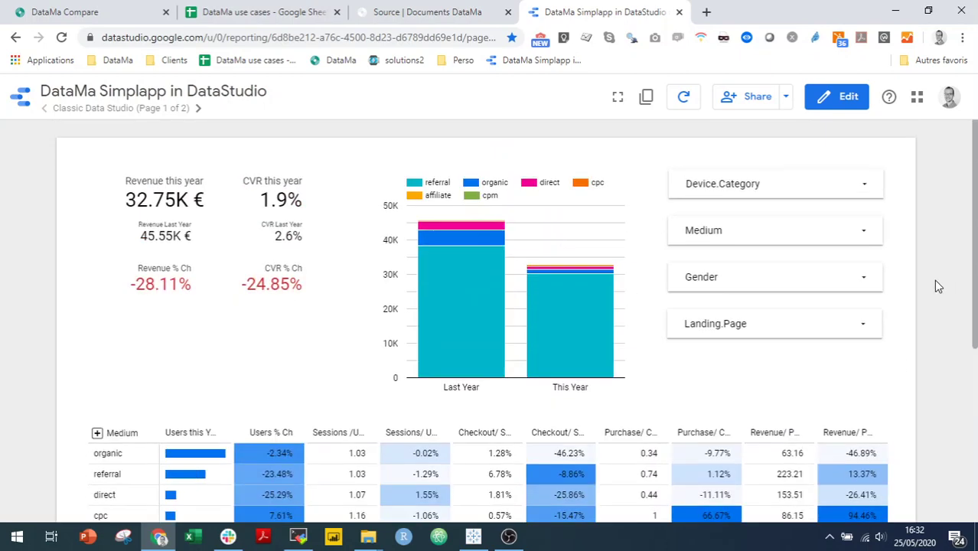
# Step: Go to the report's With DataMa embedded page and load the embedded executive summary beside the revenue figures
pyautogui.click(197, 109)
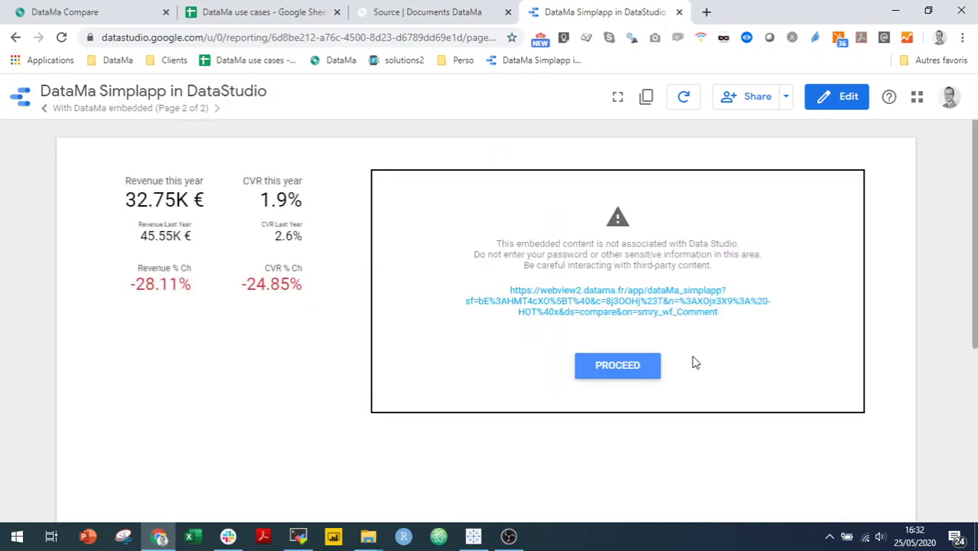
pyautogui.scroll(-1, 903, 342)
pyautogui.scroll(-1, 903, 342)
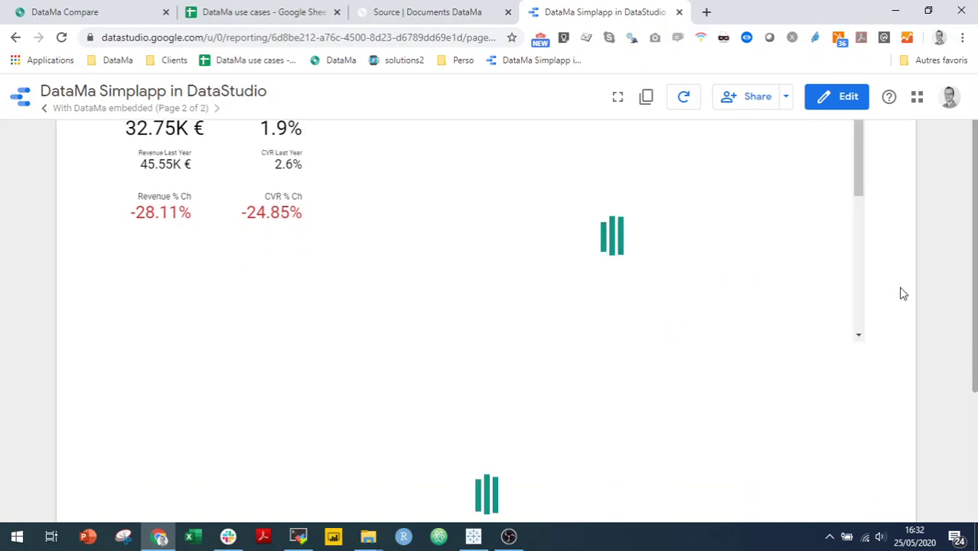
pyautogui.scroll(2, 905, 291)
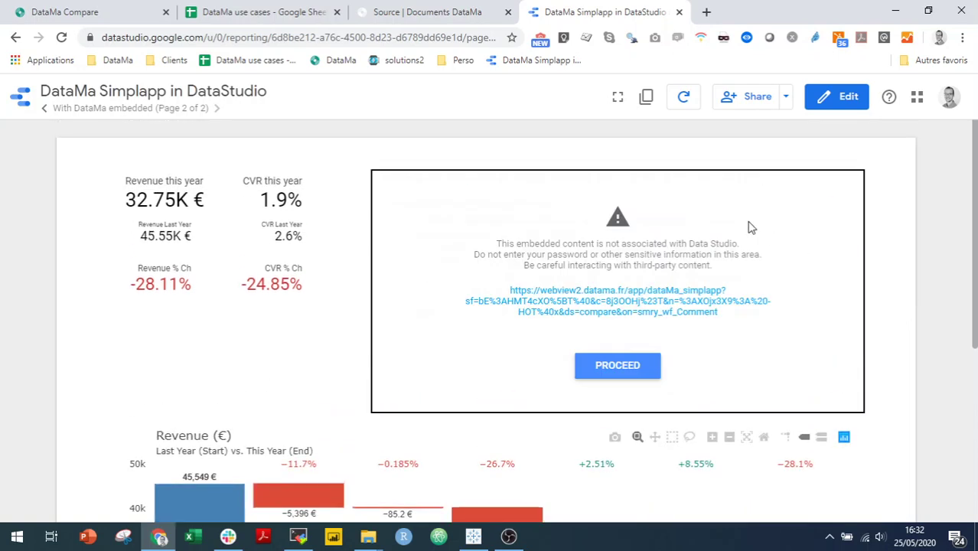
pyautogui.click(607, 374)
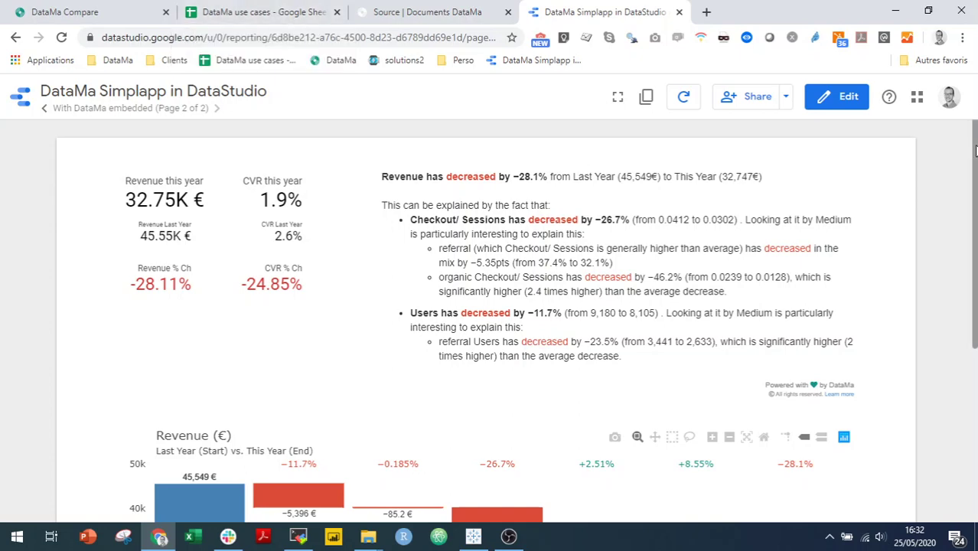
# Step: Compare the Medium table on the Classic Data Studio page with the executive summary and waterfall in DataMa Compare
pyautogui.click(42, 108)
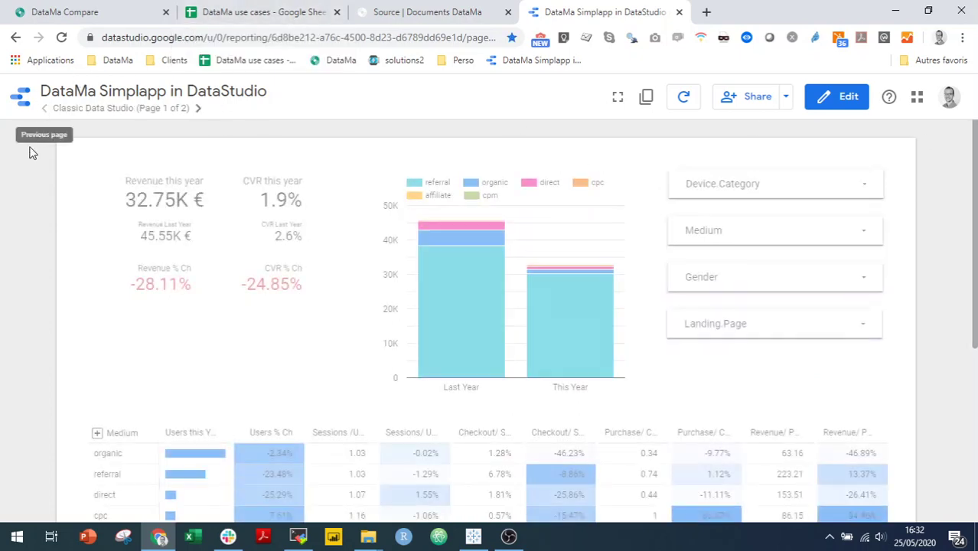
pyautogui.scroll(-3, 30, 168)
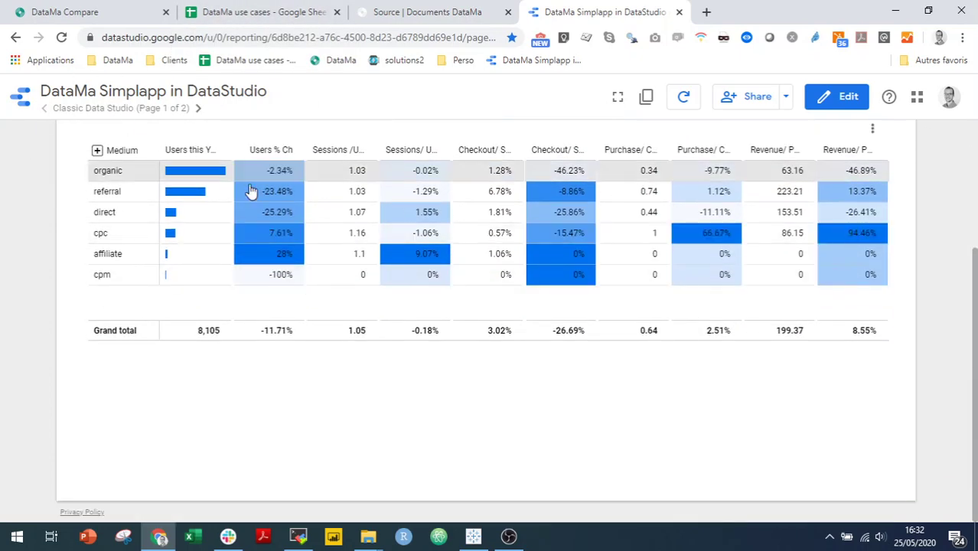
pyautogui.click(126, 19)
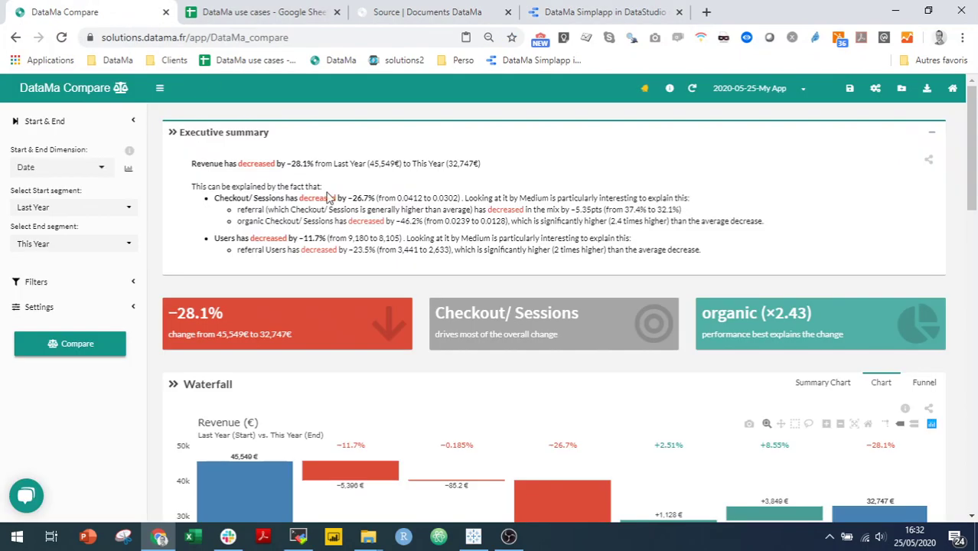
pyautogui.scroll(-4, 263, 273)
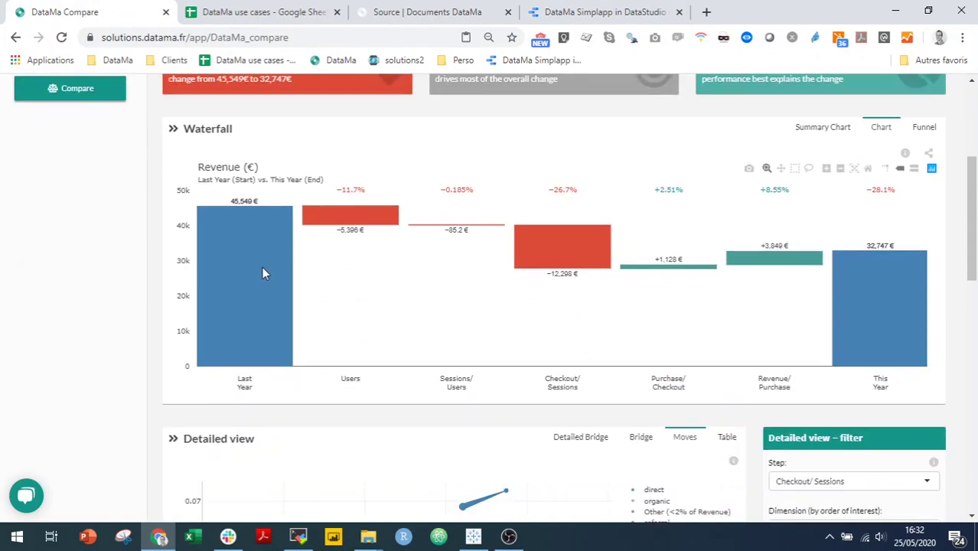
pyautogui.scroll(4, 263, 272)
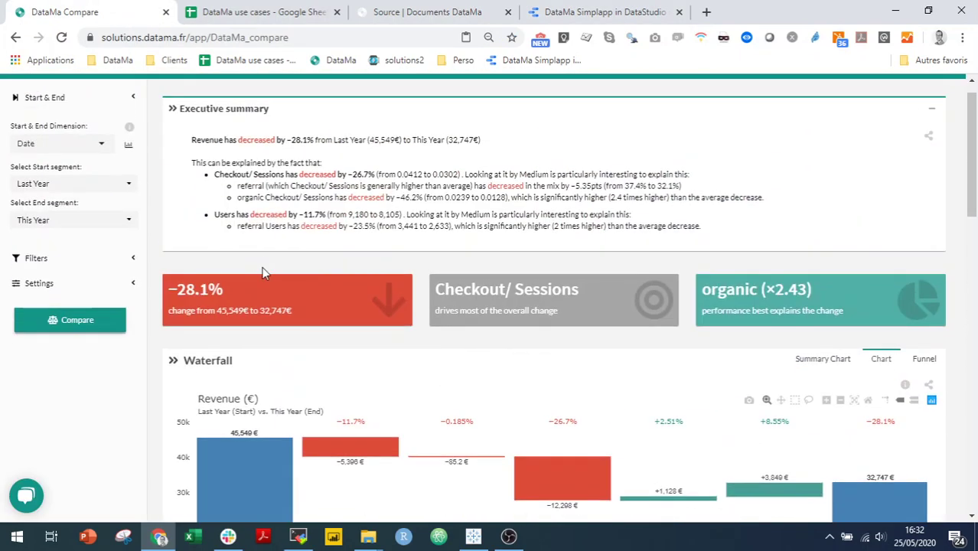
pyautogui.scroll(1, 263, 272)
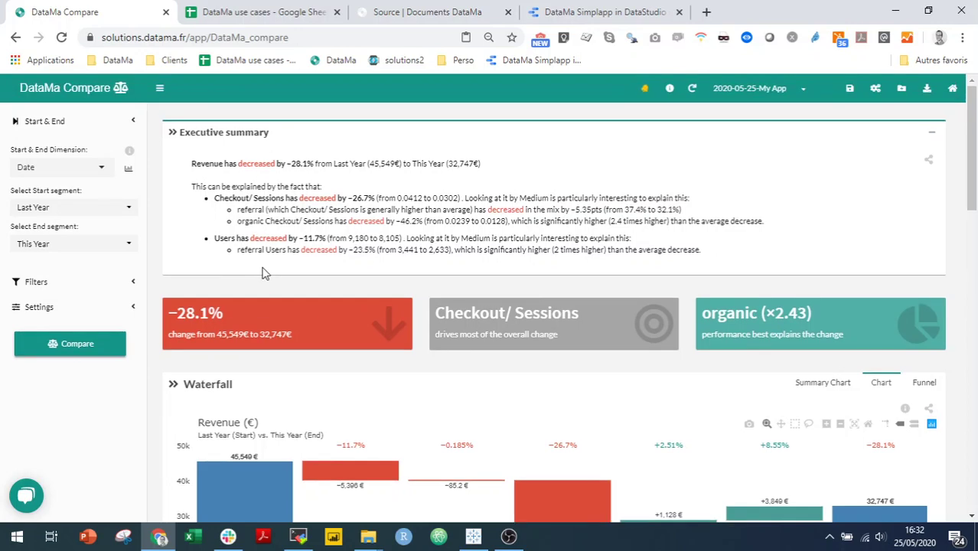
# Step: Open the Product - AB test sheet in the DataMa use cases spreadsheet and review its rows for variants A and B
pyautogui.click(234, 15)
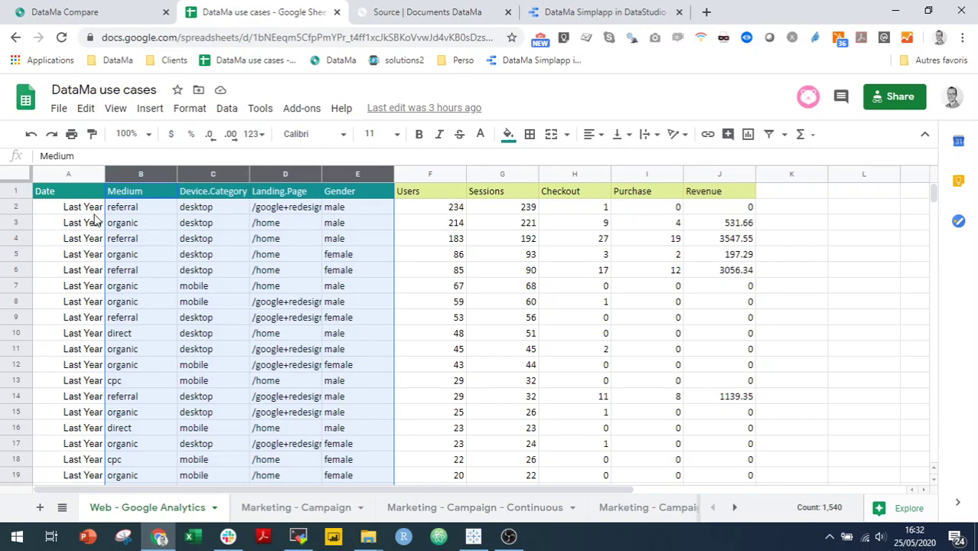
pyautogui.click(62, 507)
pyautogui.click(126, 409)
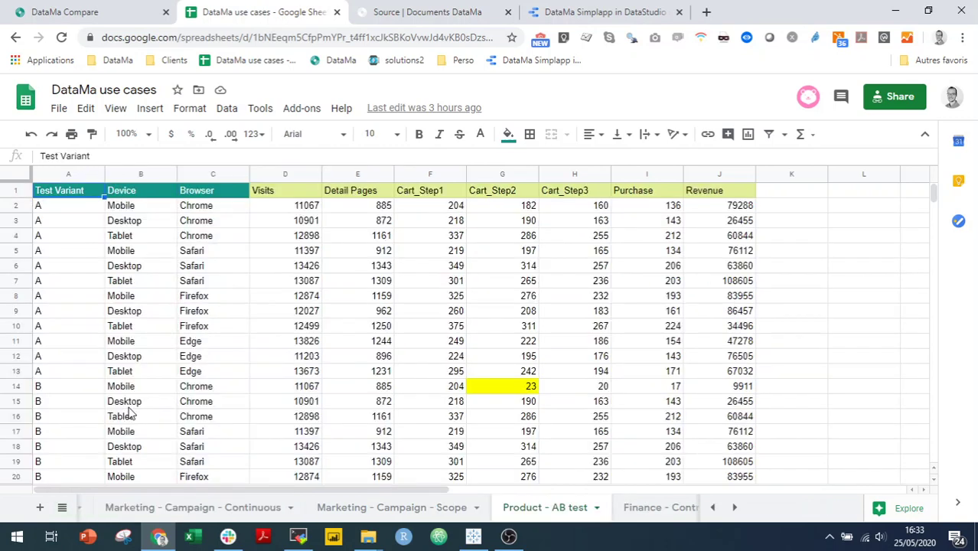
pyautogui.scroll(-7, 203, 371)
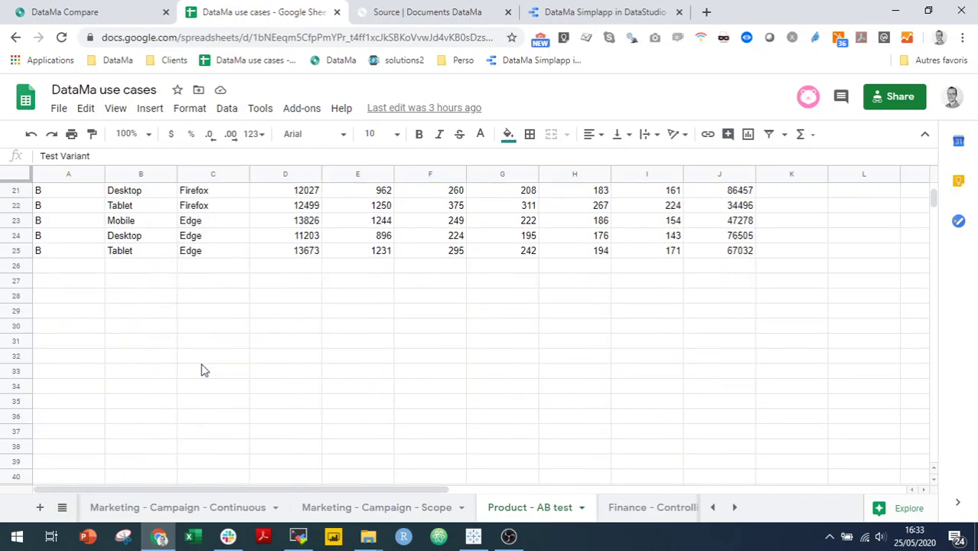
pyautogui.scroll(7, 203, 371)
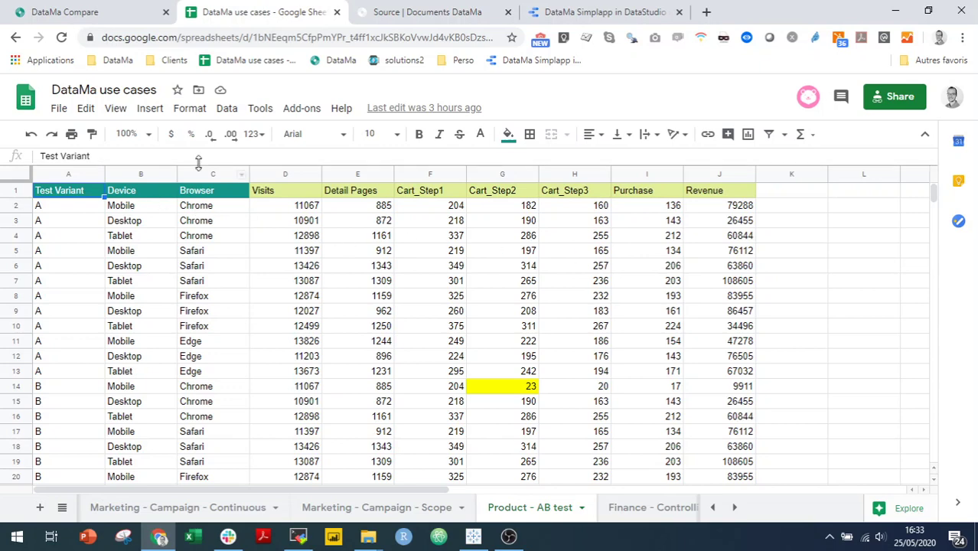
# Step: Copy the AB test sheet's URL and import it into DataMa Compare as a standards-compliant source, comparing Test.Variant A with B
pyautogui.click(222, 38)
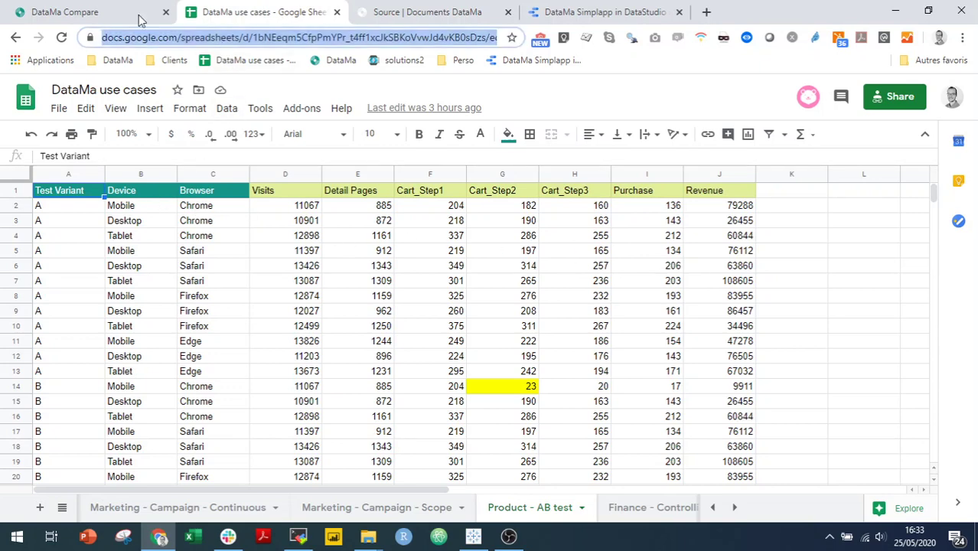
pyautogui.click(110, 13)
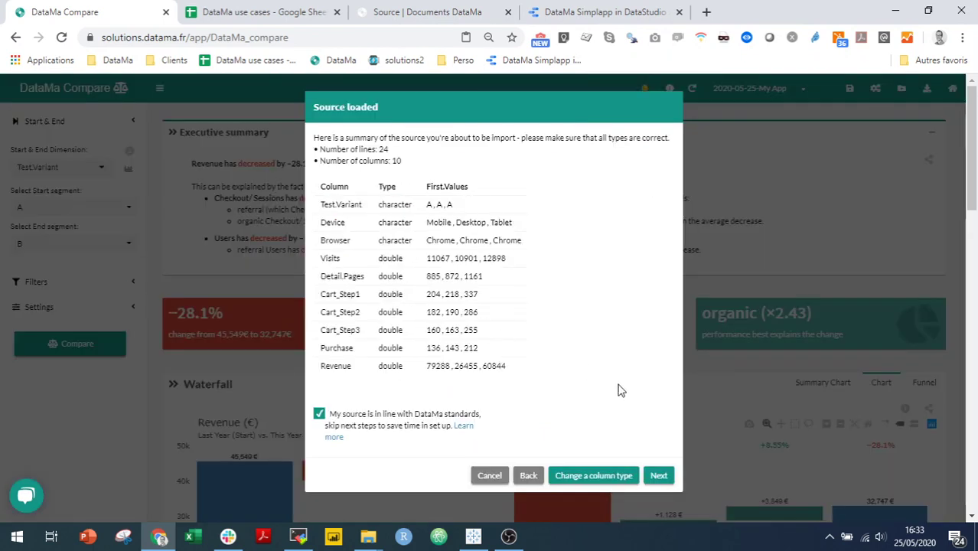
pyautogui.press('Return')
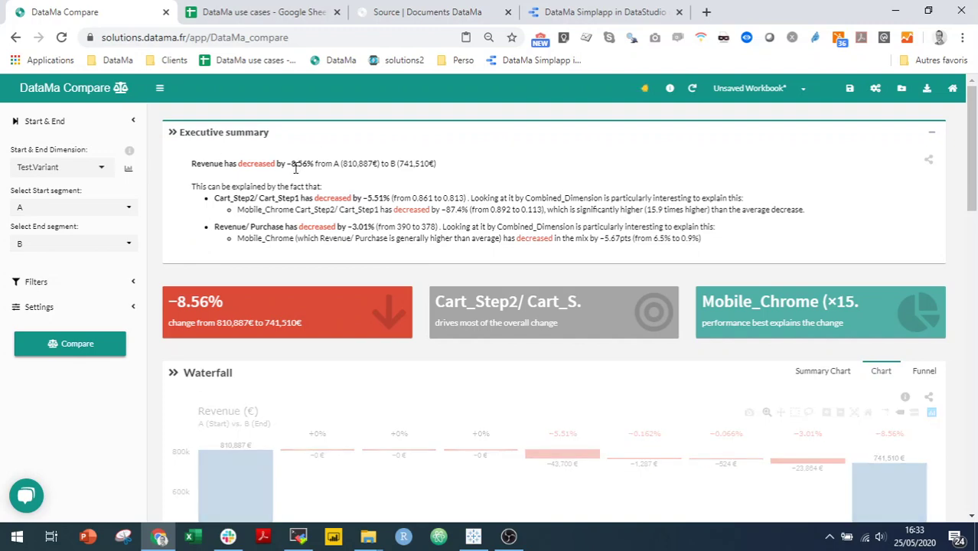
# Step: Break down the Cart_Step2/Cart_Step1 step in the waterfall by Combined_Dimension and examine the Mobile_Chrome segment in the Moves chart
pyautogui.scroll(-3, 294, 168)
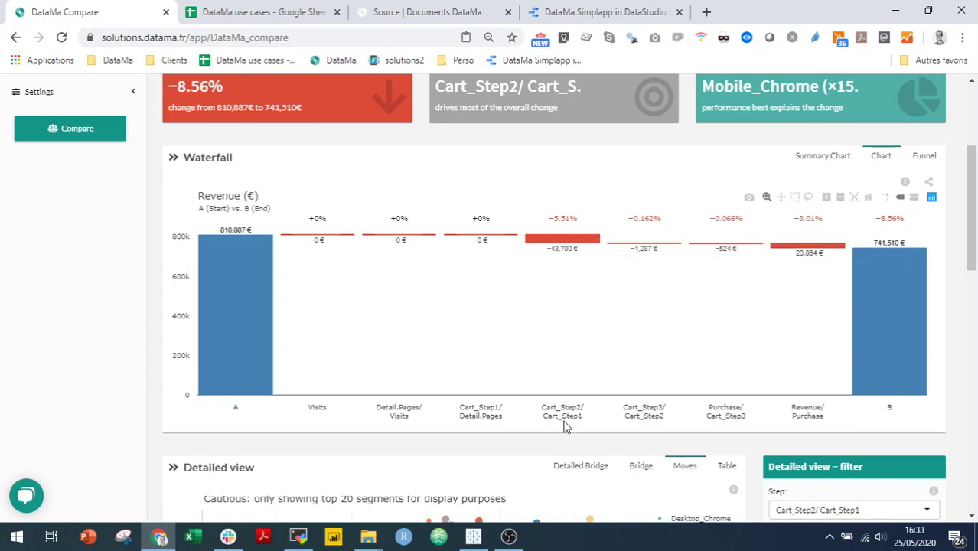
pyautogui.moveTo(558, 238)
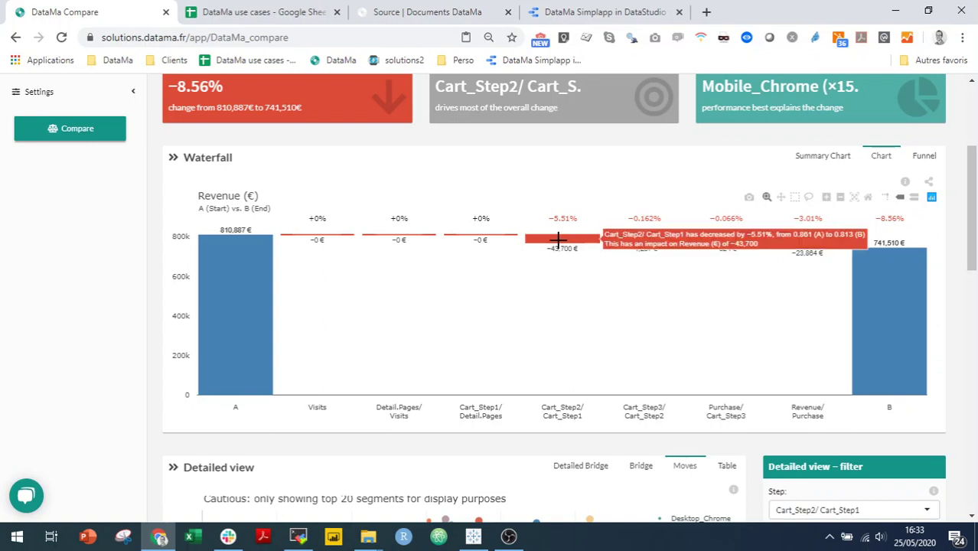
pyautogui.click(558, 239)
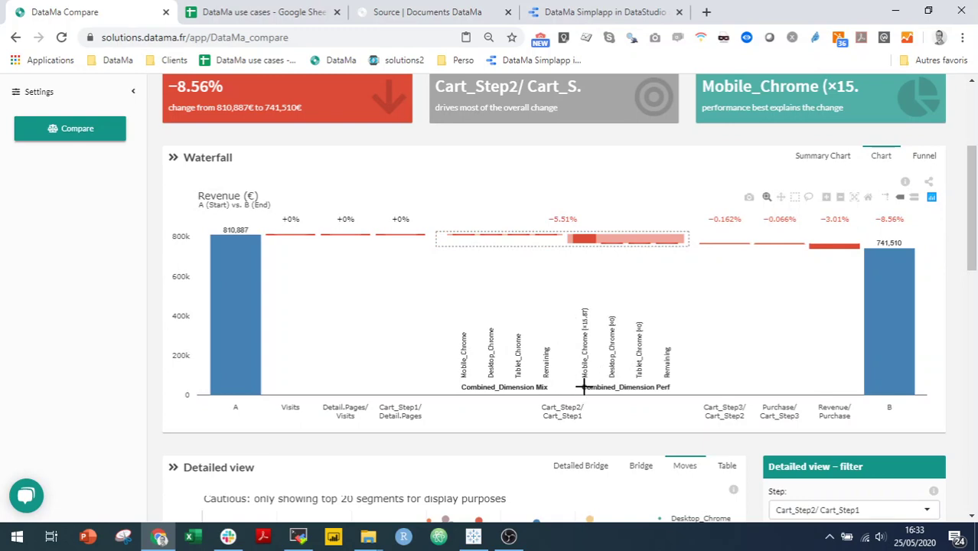
pyautogui.scroll(-3, 584, 386)
pyautogui.moveTo(435, 420)
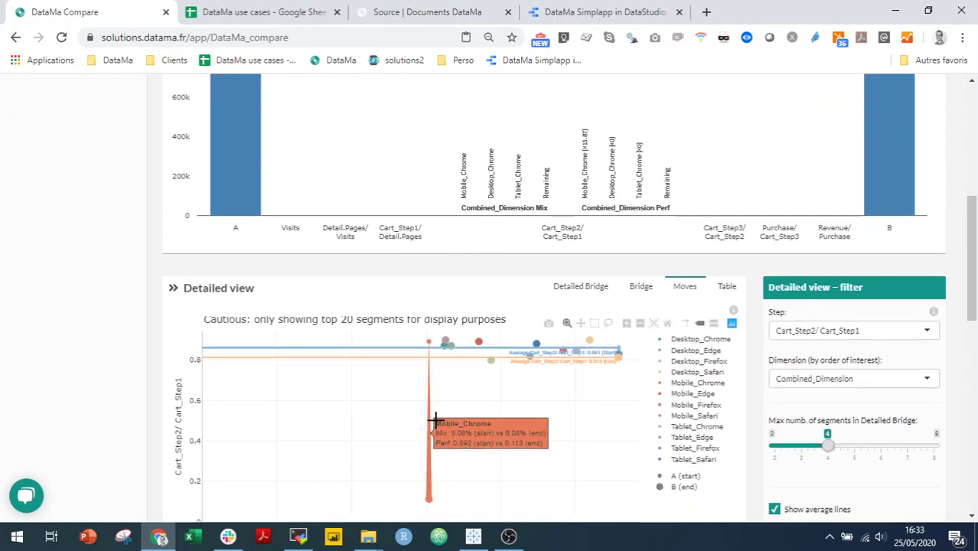
pyautogui.scroll(2, 594, 215)
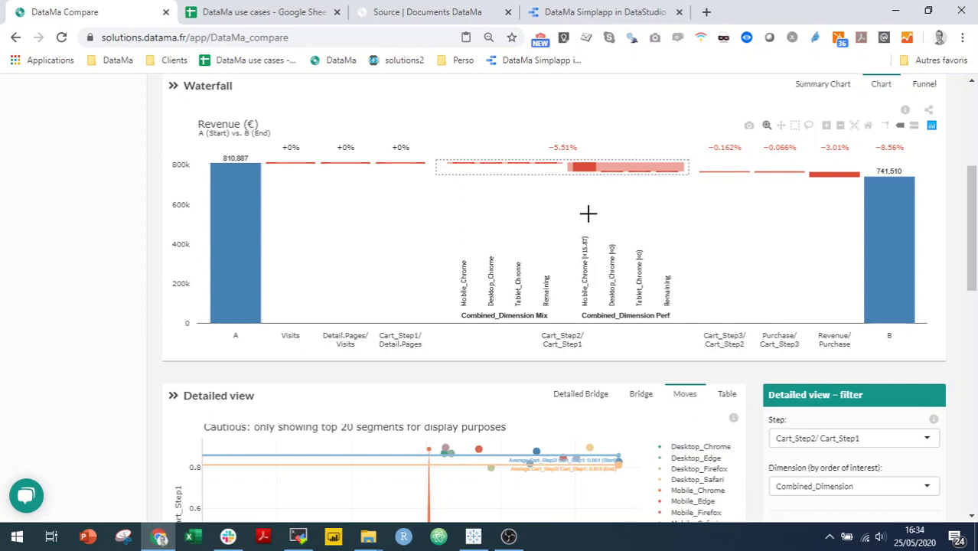
pyautogui.scroll(4, 590, 192)
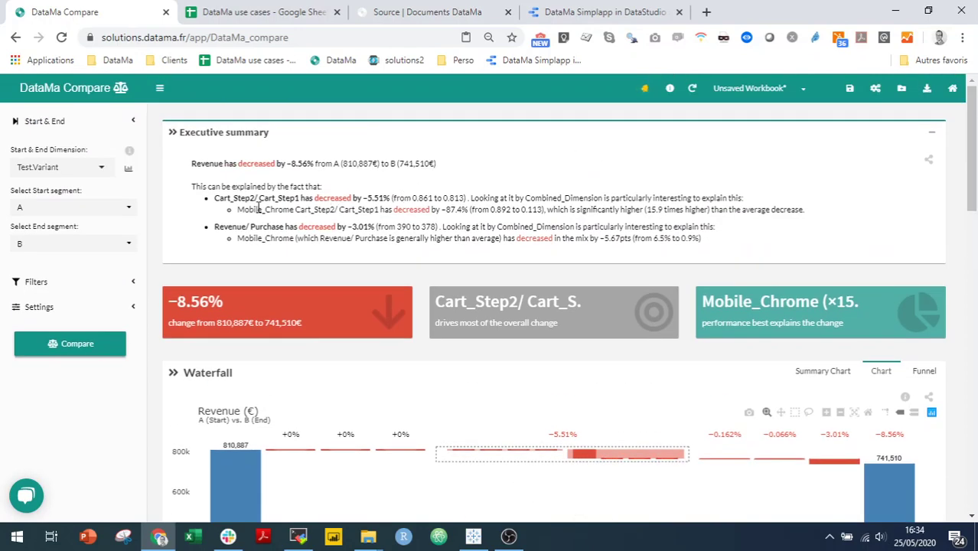
# Step: Check the AB test sheet's Device and Browser dimensions against the comparison results and expand the comparison settings
pyautogui.click(240, 16)
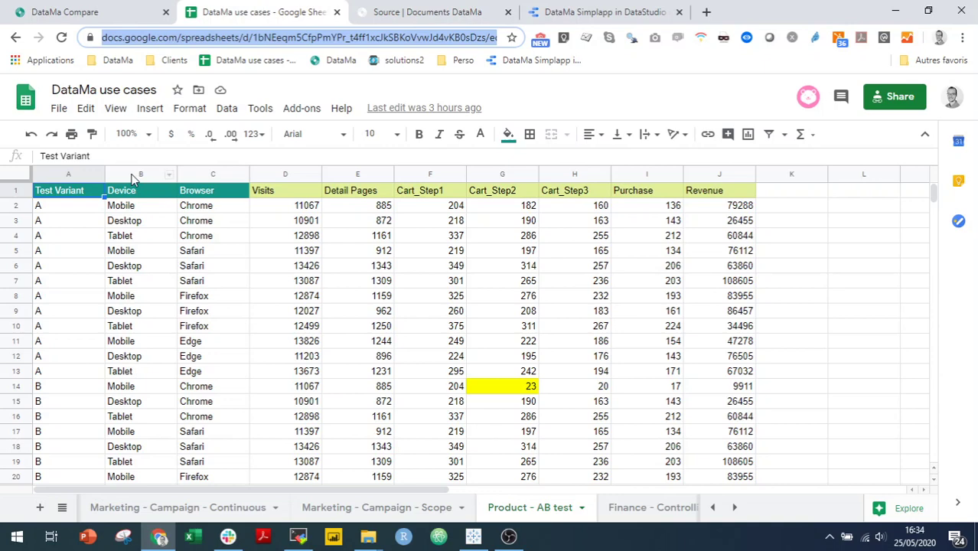
pyautogui.click(107, 9)
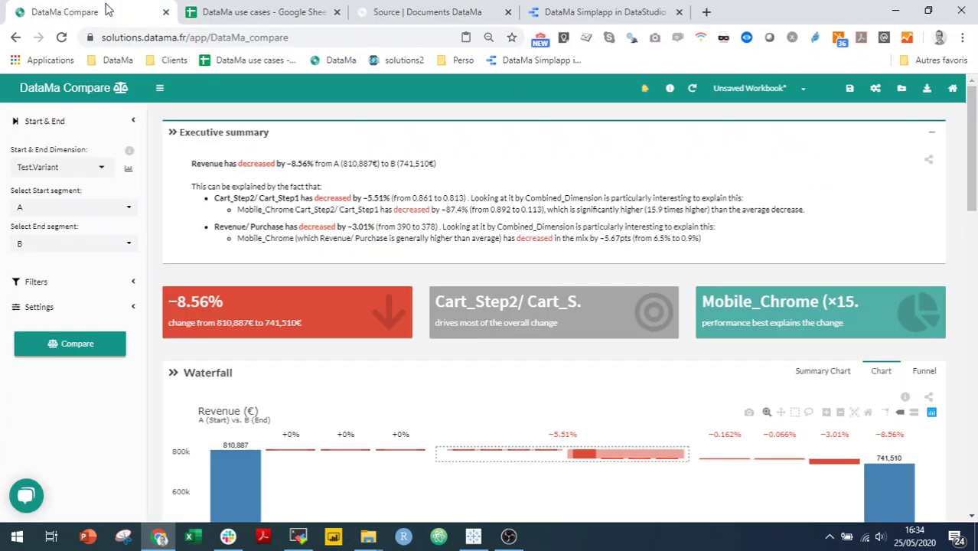
pyautogui.click(105, 316)
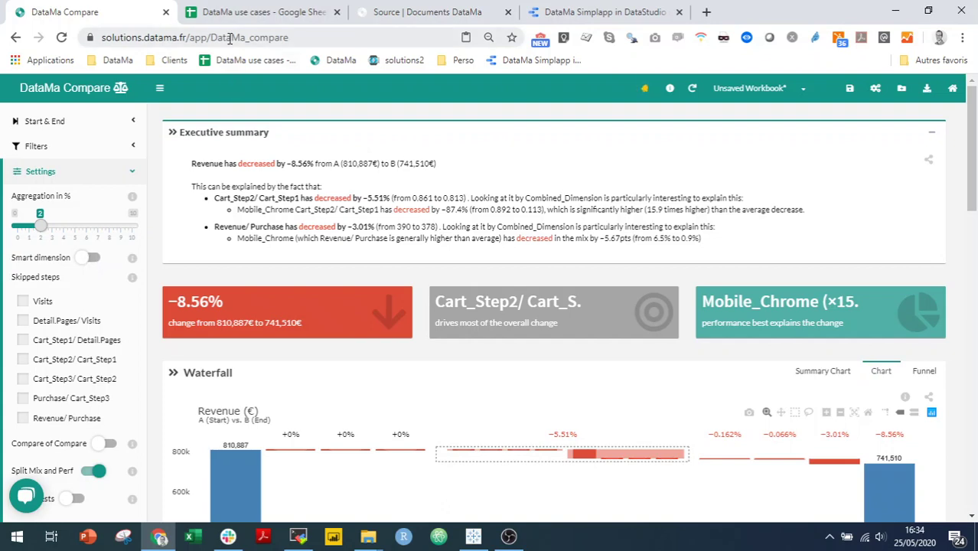
pyautogui.click(225, 15)
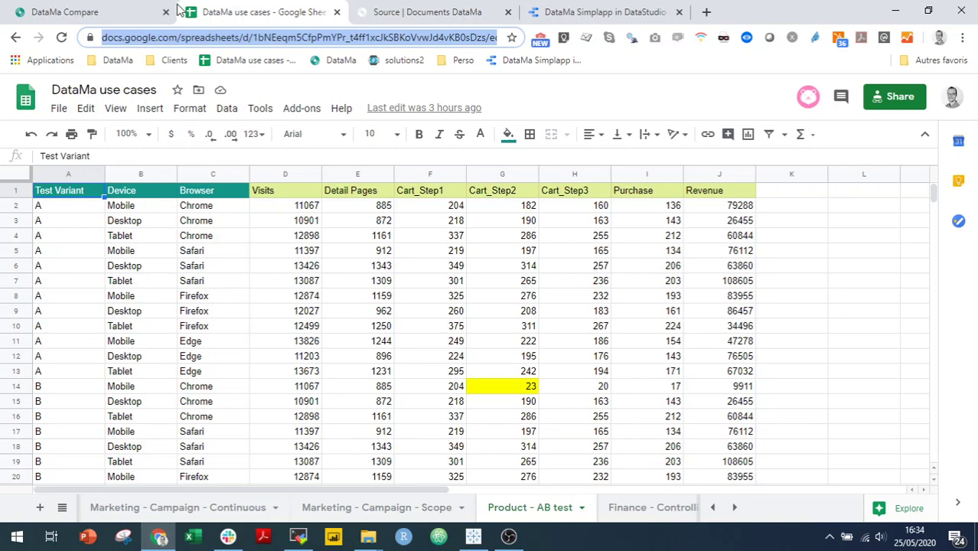
pyautogui.click(85, 13)
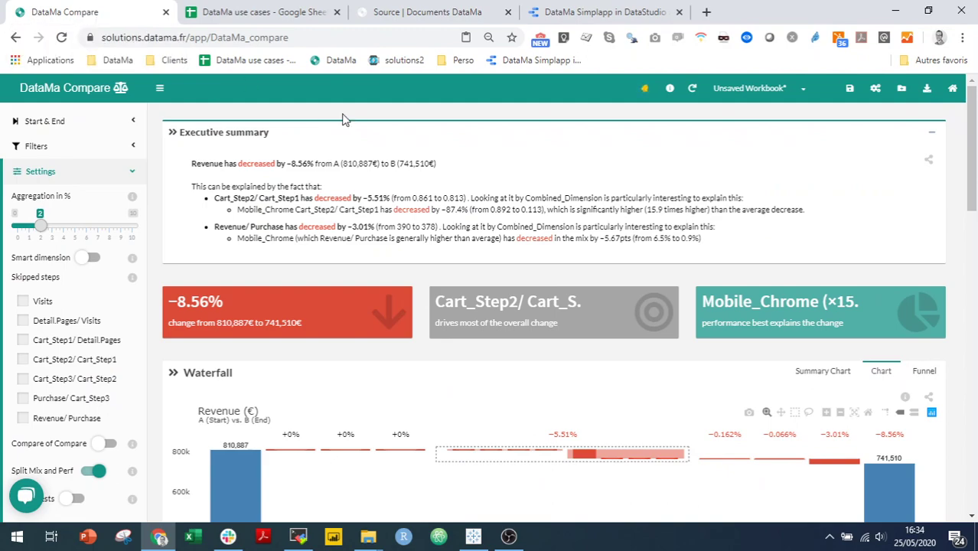
# Step: Switch the detailed view of Cart_Step2/Cart_Step1 to the Detailed Bridge and return to the comparison settings
pyautogui.scroll(-2, 343, 119)
pyautogui.scroll(-8, 343, 119)
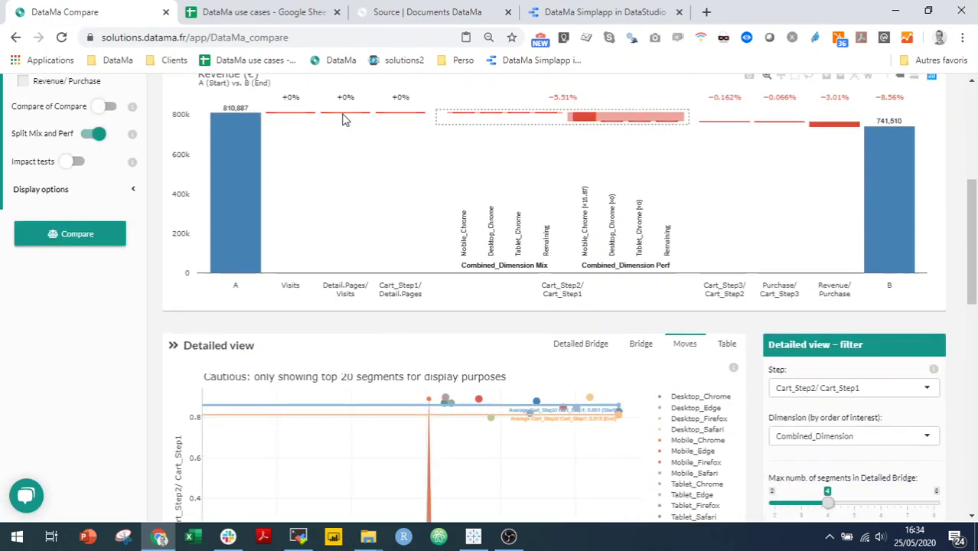
pyautogui.click(580, 179)
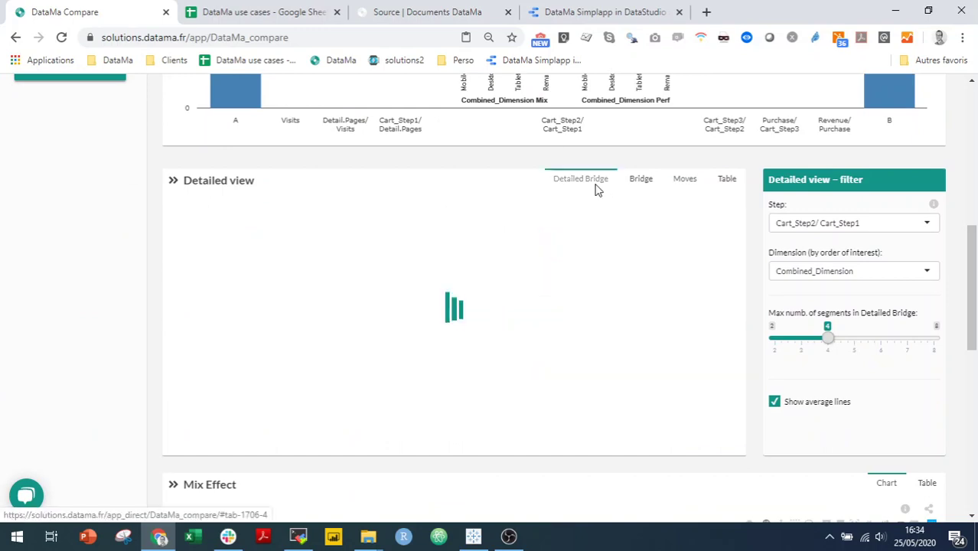
pyautogui.scroll(10, 597, 189)
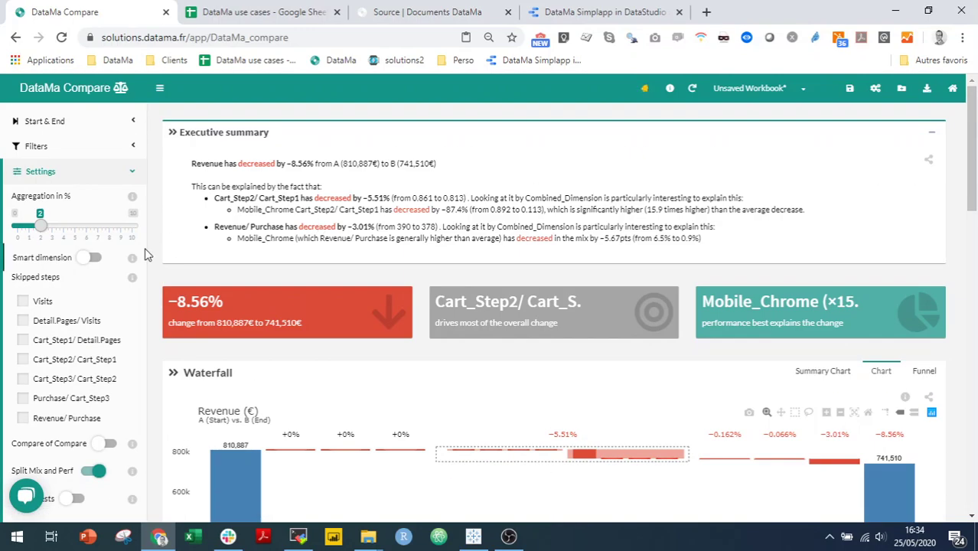
# Step: Recompute the comparison with Visits skipped, and again with Cart_Step1/Detail.Pages, Cart_Step3/Cart_Step2 and Revenue/Purchase also skipped
pyautogui.scroll(-3, 146, 254)
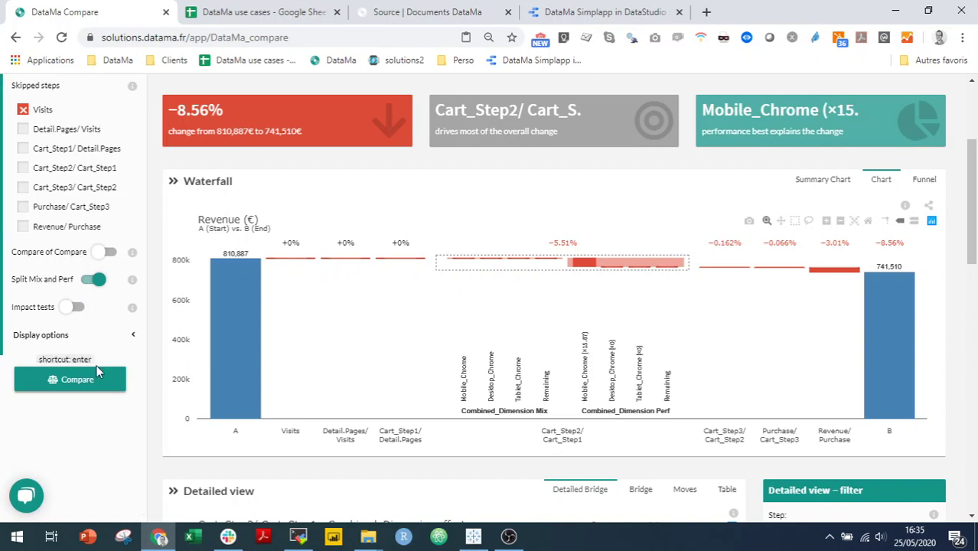
pyautogui.click(77, 379)
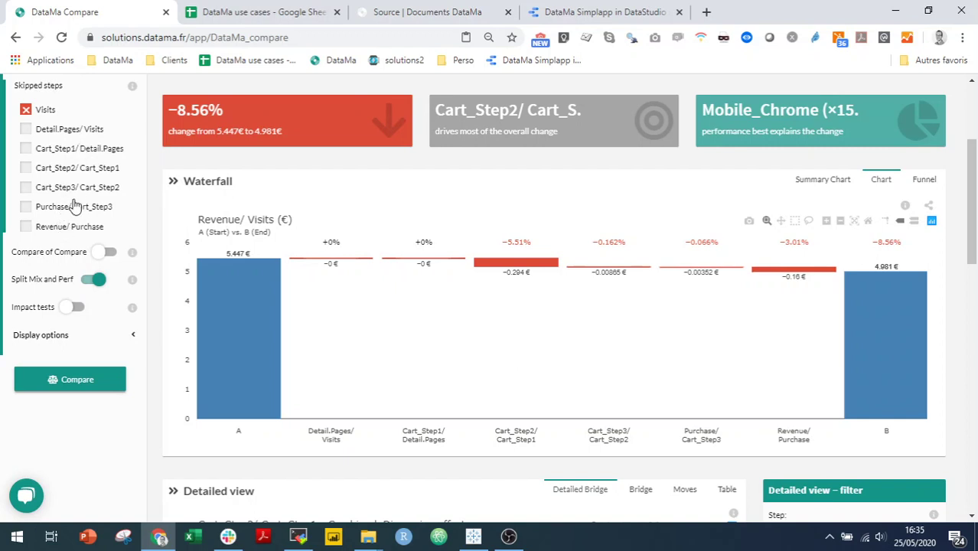
pyautogui.click(63, 228)
pyautogui.click(69, 190)
pyautogui.click(74, 150)
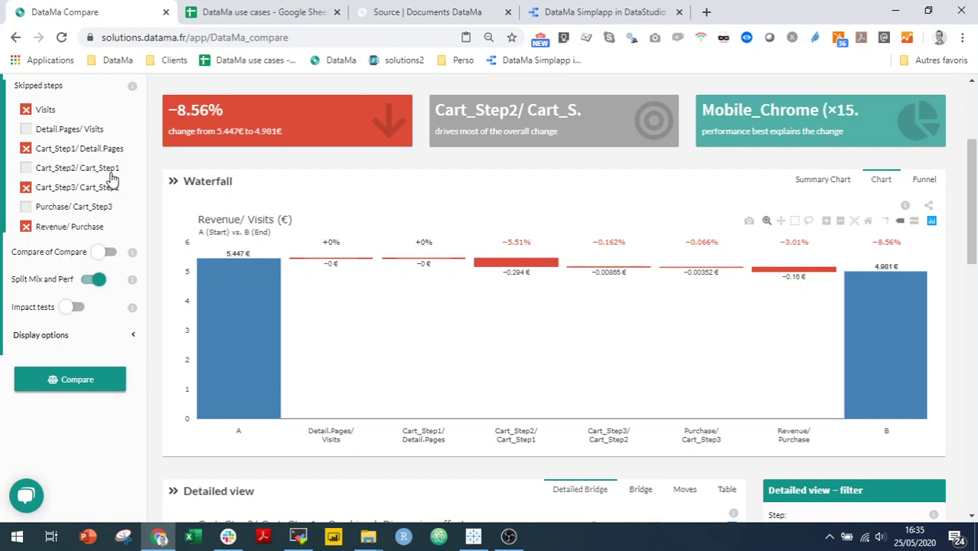
pyautogui.click(92, 376)
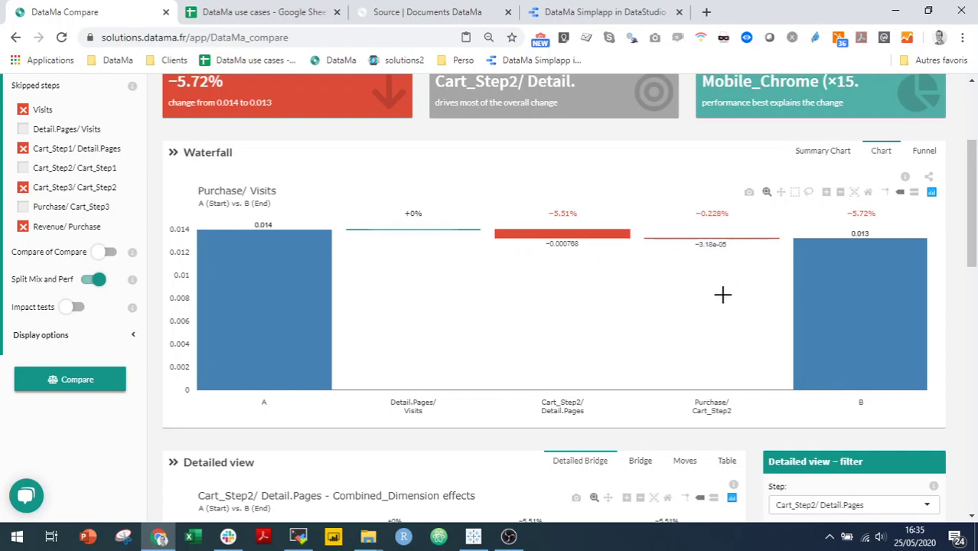
pyautogui.scroll(1, 701, 320)
pyautogui.scroll(2, 700, 320)
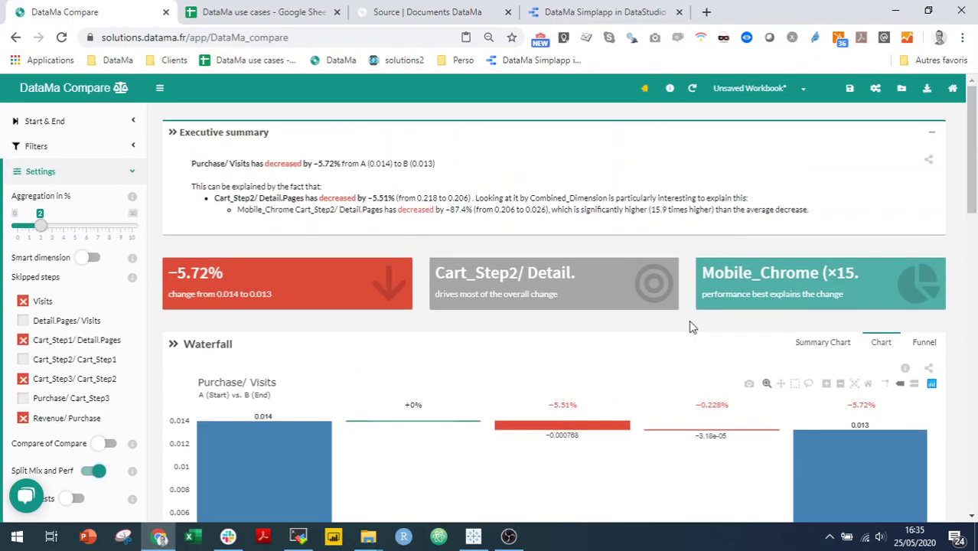
# Step: Open the Marketing - Campaign sheet in the DataMa use cases spreadsheet and examine its campaigns and Convert values
pyautogui.click(238, 11)
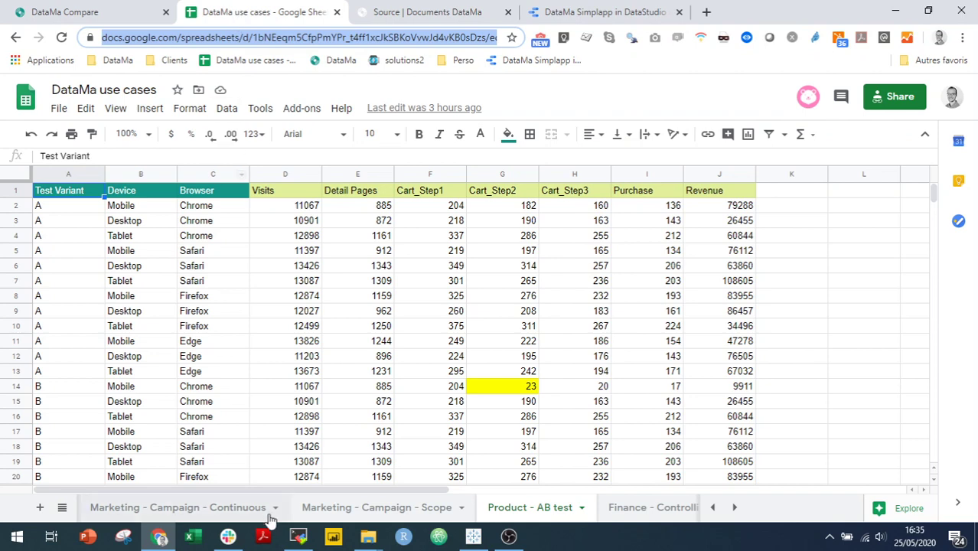
pyautogui.click(62, 507)
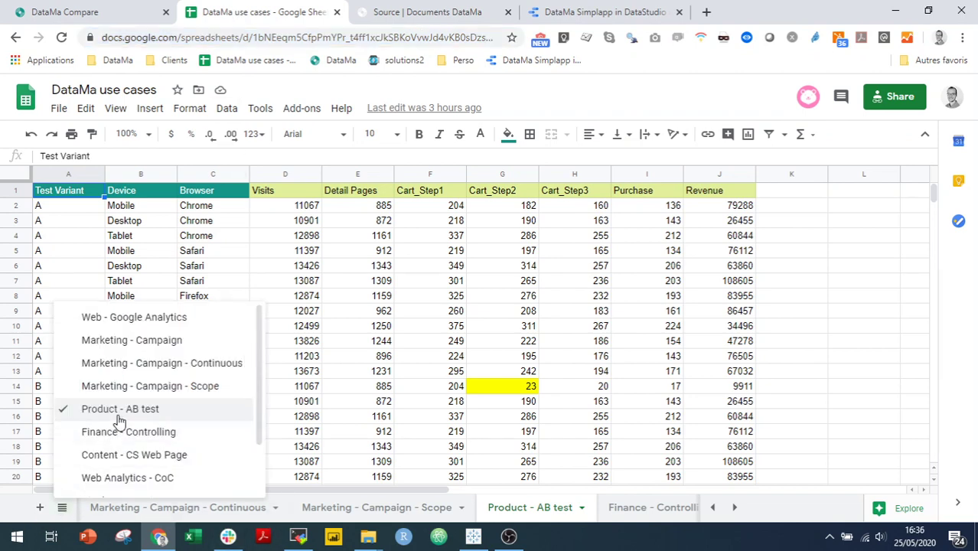
pyautogui.click(147, 348)
pyautogui.moveTo(77, 207); pyautogui.dragTo(80, 429)
pyautogui.moveTo(597, 223); pyautogui.dragTo(597, 286)
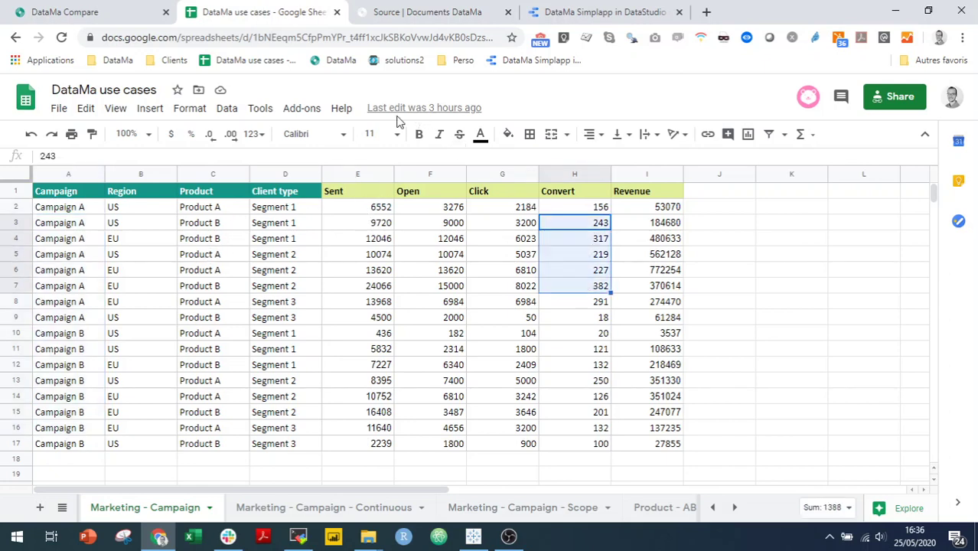
# Step: Copy the Marketing - Campaign sheet's URL and import it into DataMa Compare to compare Campaign A with Campaign B
pyautogui.click(280, 44)
pyautogui.click(123, 11)
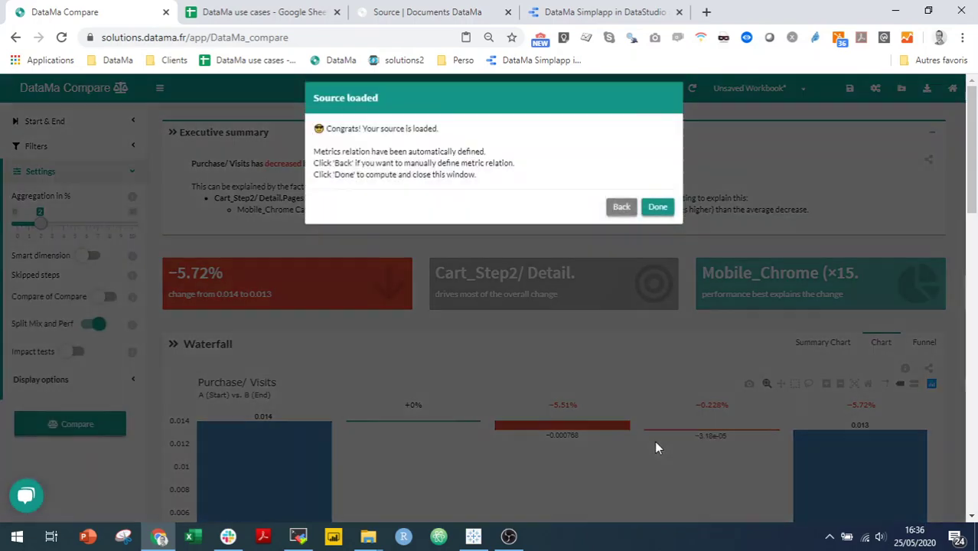
pyautogui.click(659, 217)
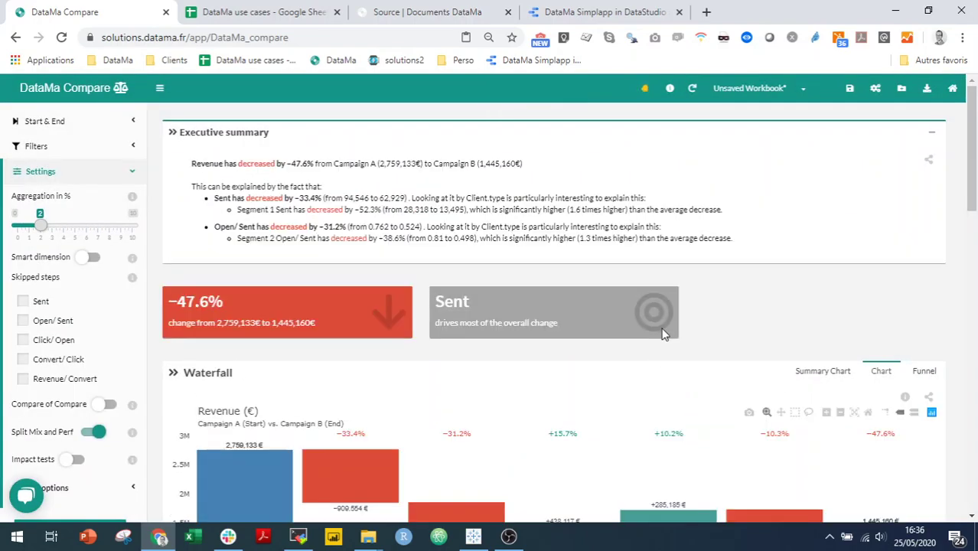
# Step: Examine the Campaign A versus Campaign B executive summary, waterfall, detailed view and the available comparison settings
pyautogui.scroll(-4, 621, 363)
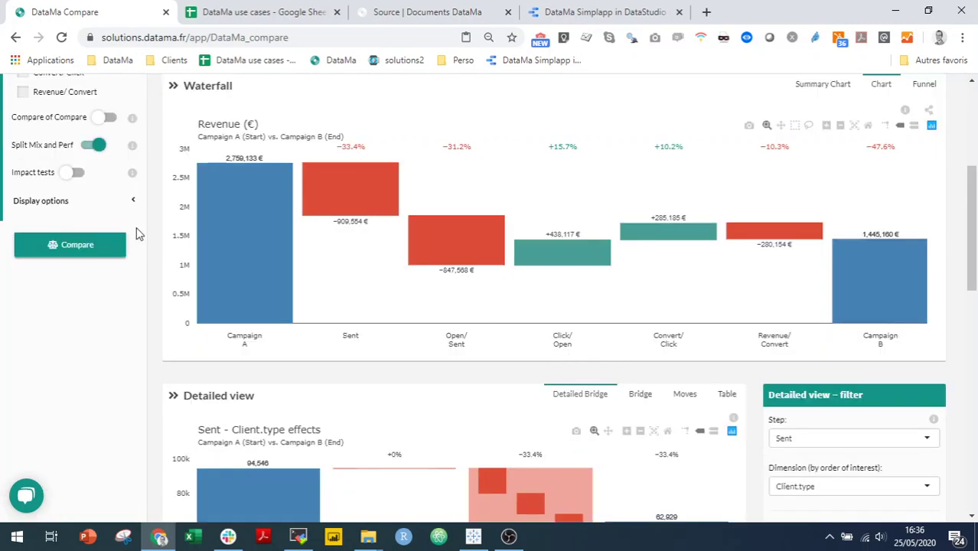
pyautogui.scroll(4, 136, 229)
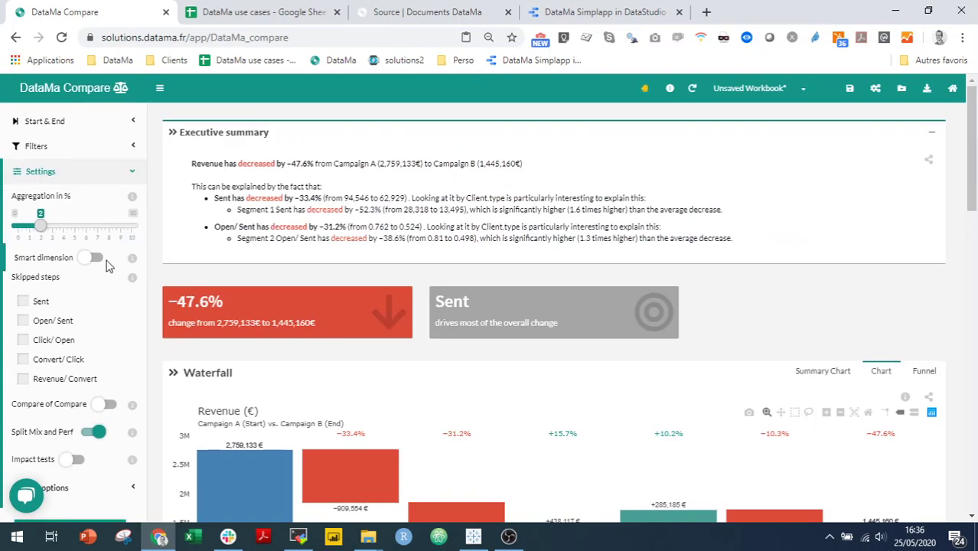
pyautogui.scroll(-2, 107, 360)
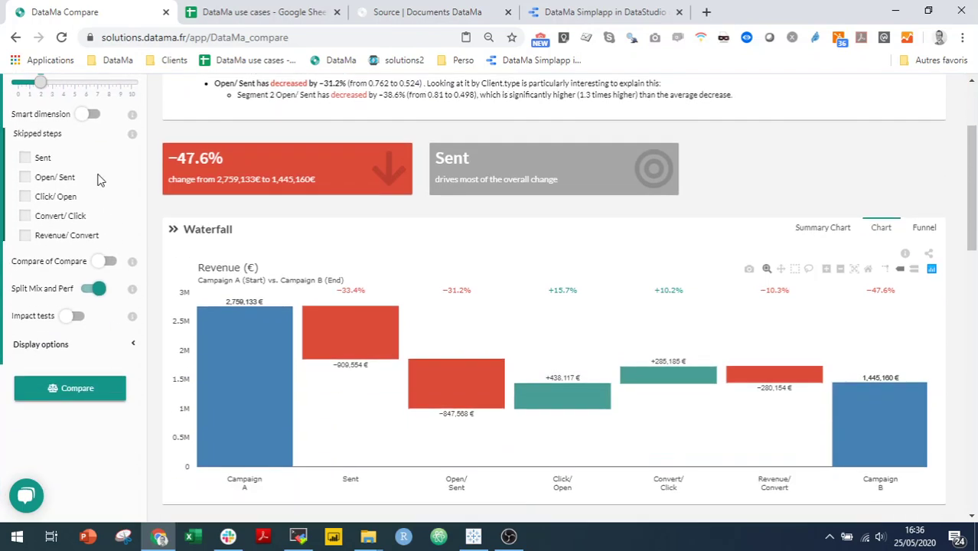
pyautogui.scroll(-2, 86, 314)
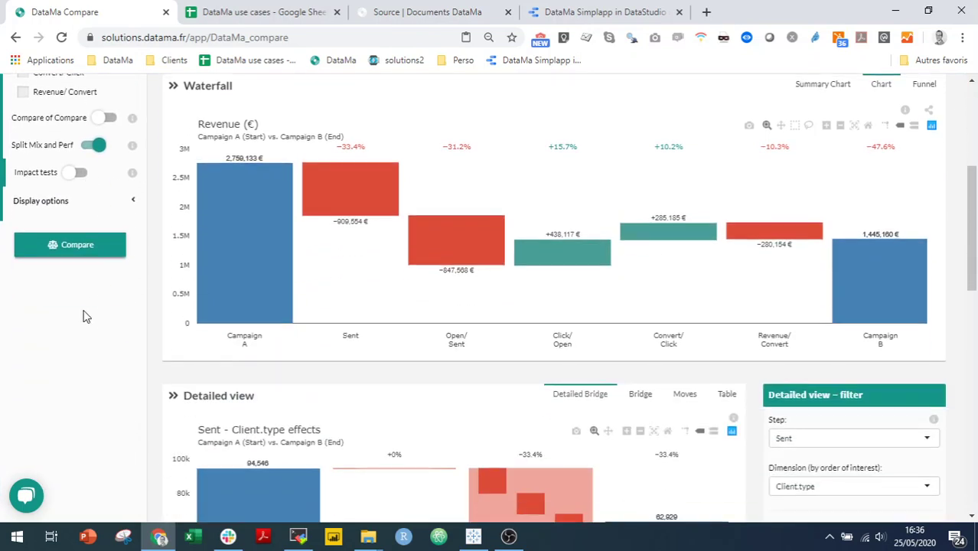
pyautogui.scroll(4, 84, 316)
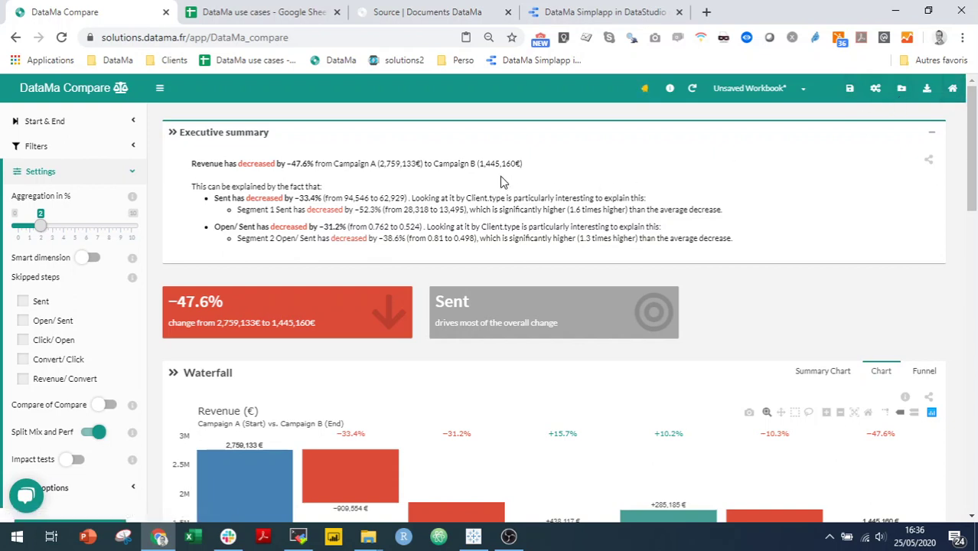
pyautogui.scroll(-4, 687, 145)
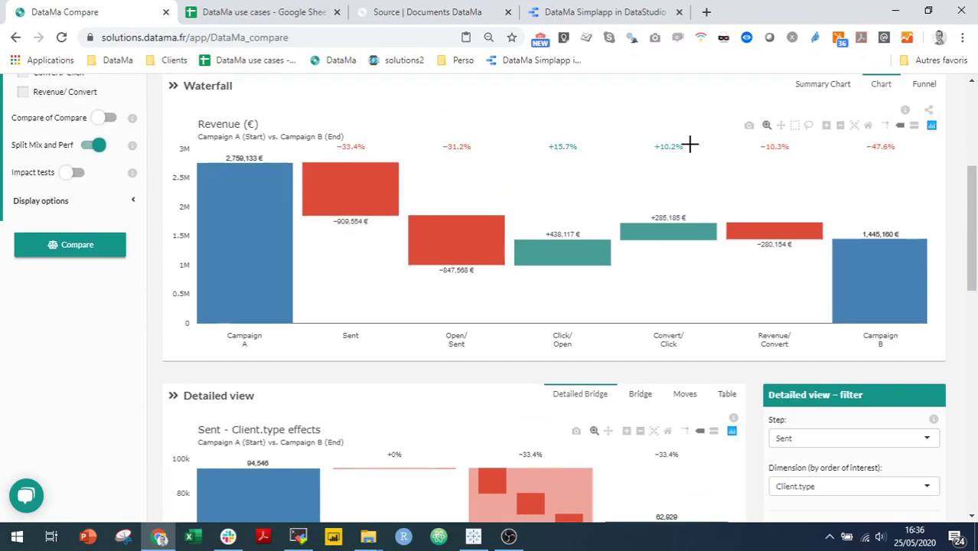
pyautogui.scroll(-7, 690, 145)
pyautogui.scroll(8, 691, 150)
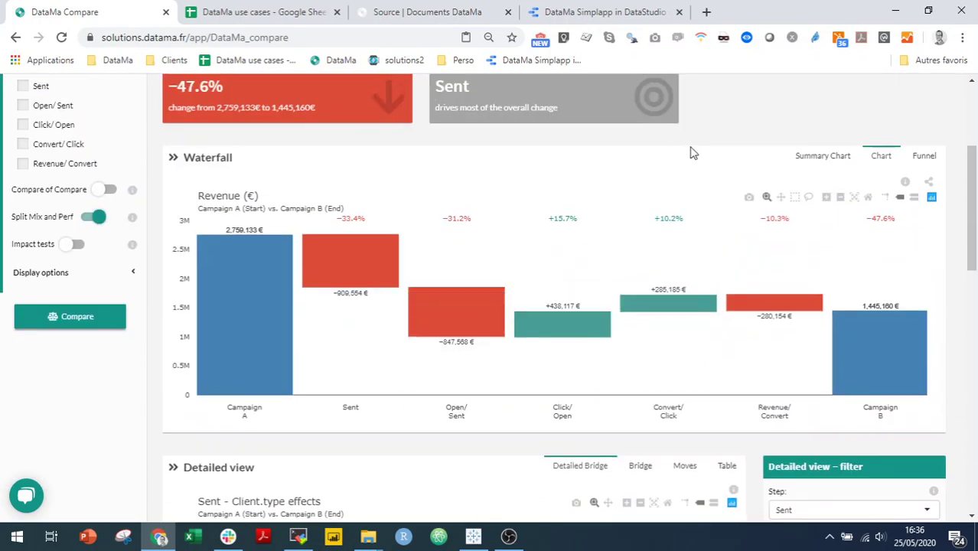
# Step: Open the Waterfall chart's explanation, highlight its revenue summary text and look through the linked Waterfall documentation
pyautogui.click(905, 185)
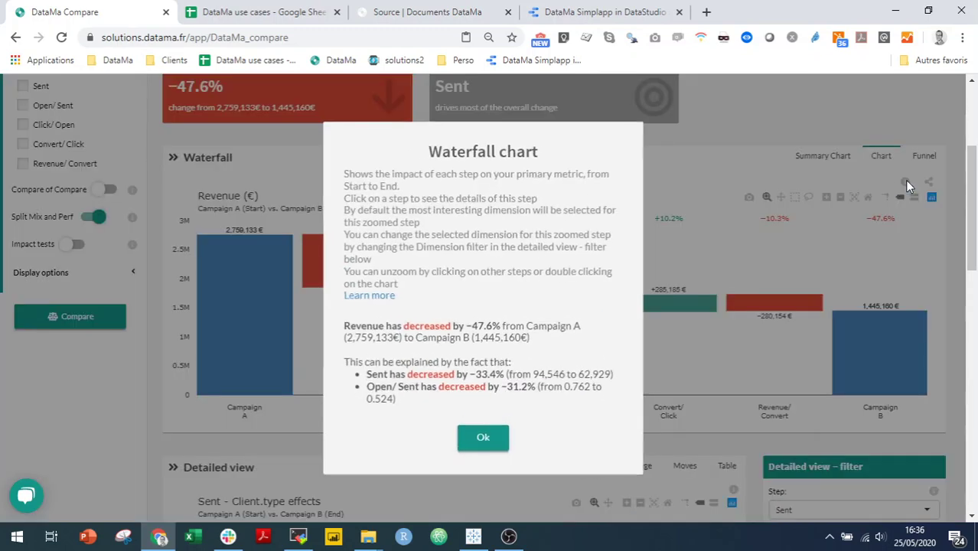
pyautogui.moveTo(434, 406); pyautogui.dragTo(340, 325)
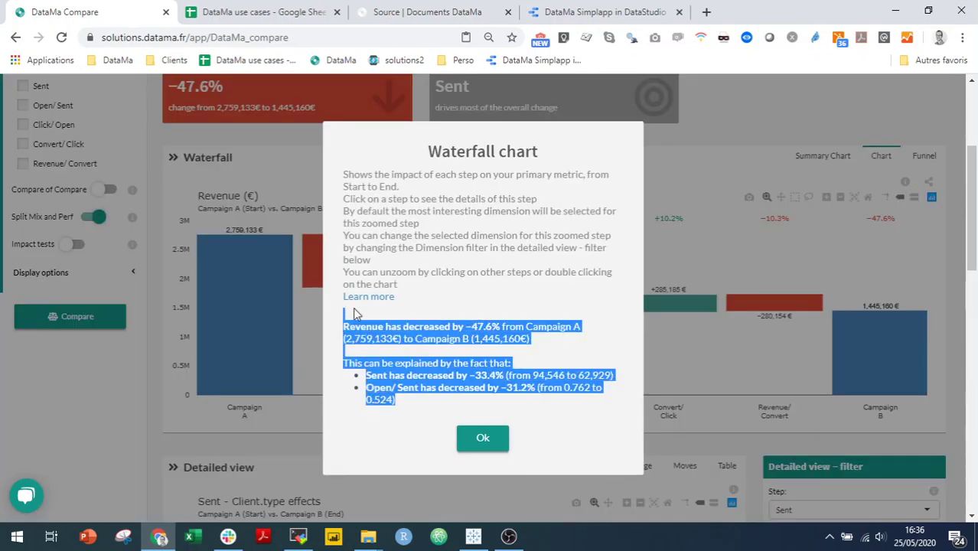
pyautogui.click(356, 297)
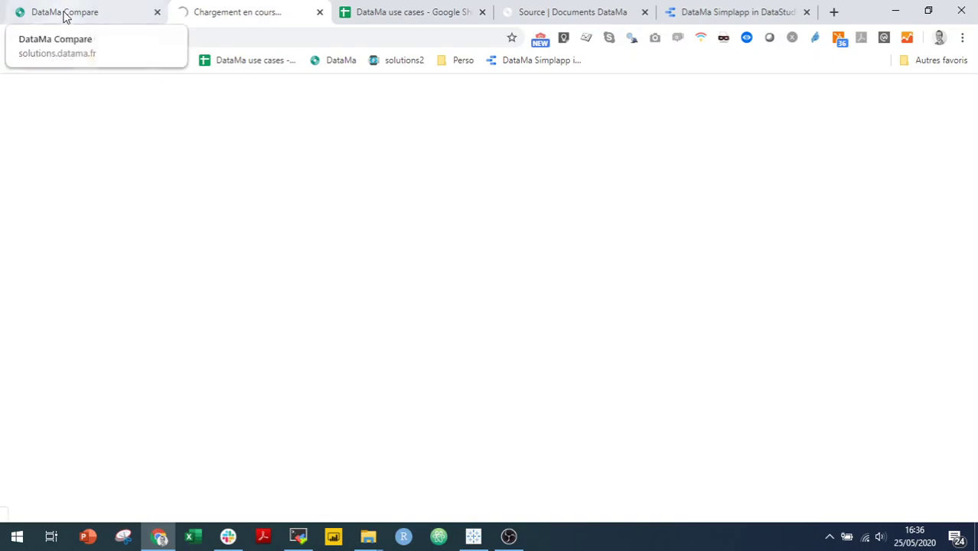
pyautogui.scroll(-10, 543, 321)
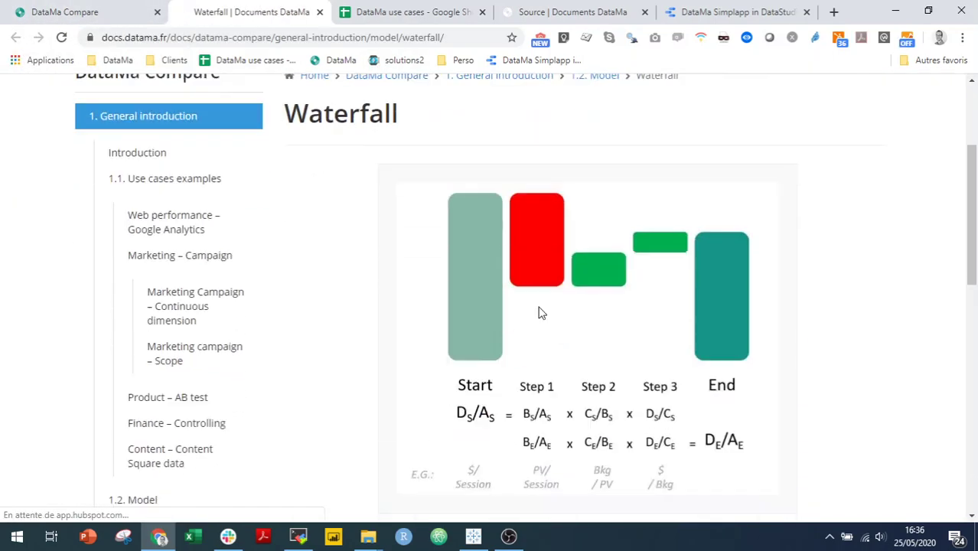
pyautogui.scroll(1, 484, 251)
# Step: Return to DataMa Compare, close the Waterfall chart explanation and go back to the executive summary
pyautogui.click(102, 19)
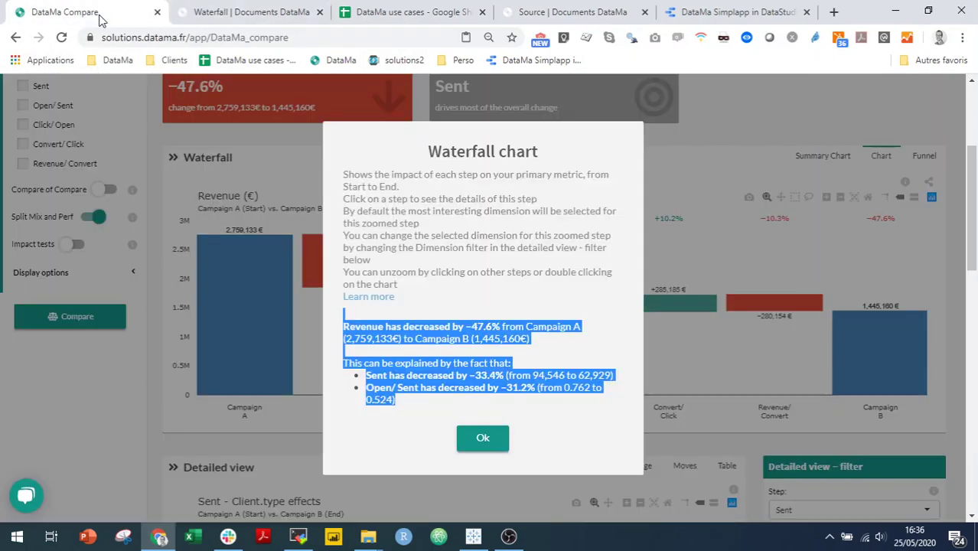
pyautogui.click(479, 435)
pyautogui.scroll(3, 496, 435)
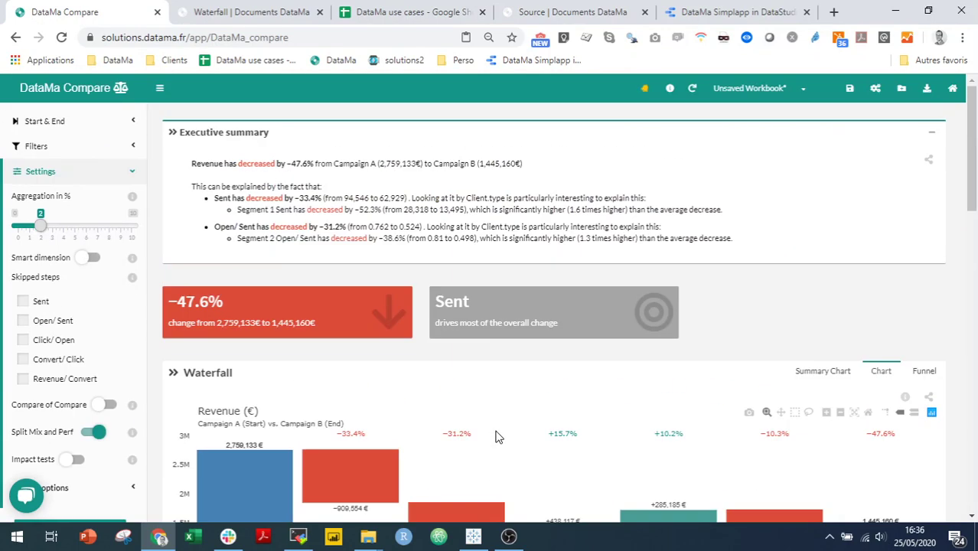